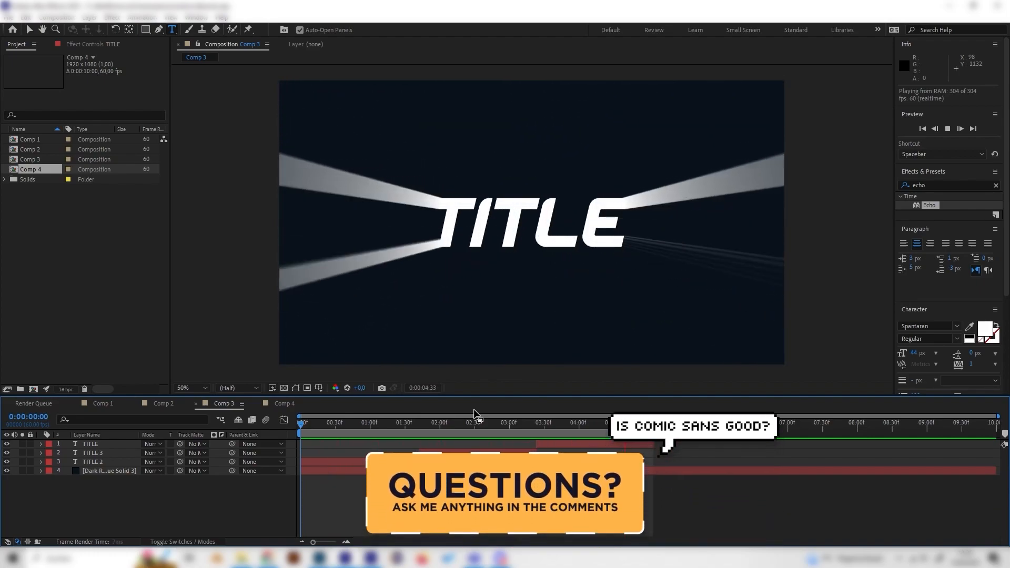
- Add a text layer reading EFFECT, in capitals, to Comp 4
{"action": "left_click", "coordinate": [281, 405]}
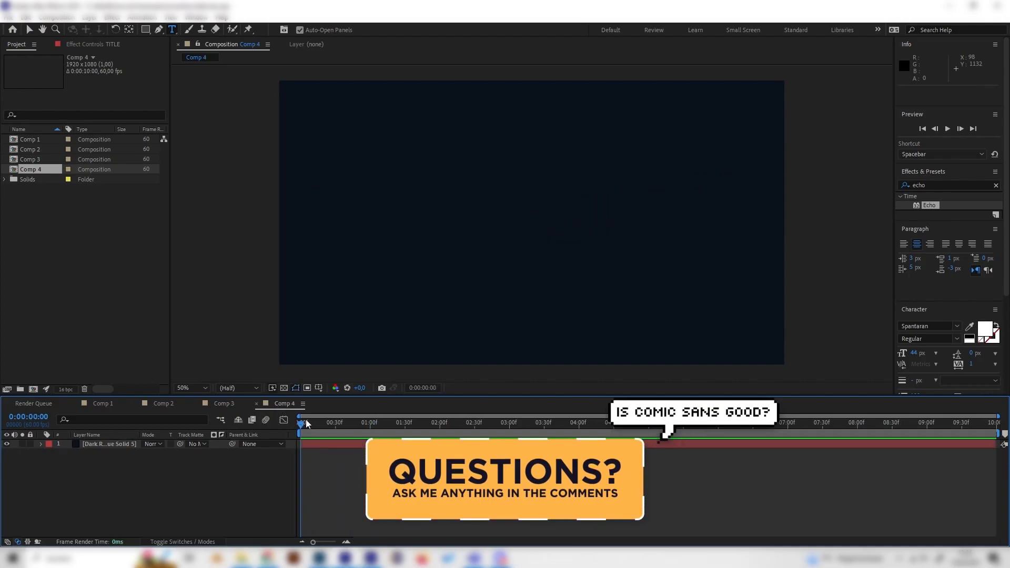
{"action": "right_click", "coordinate": [147, 464]}
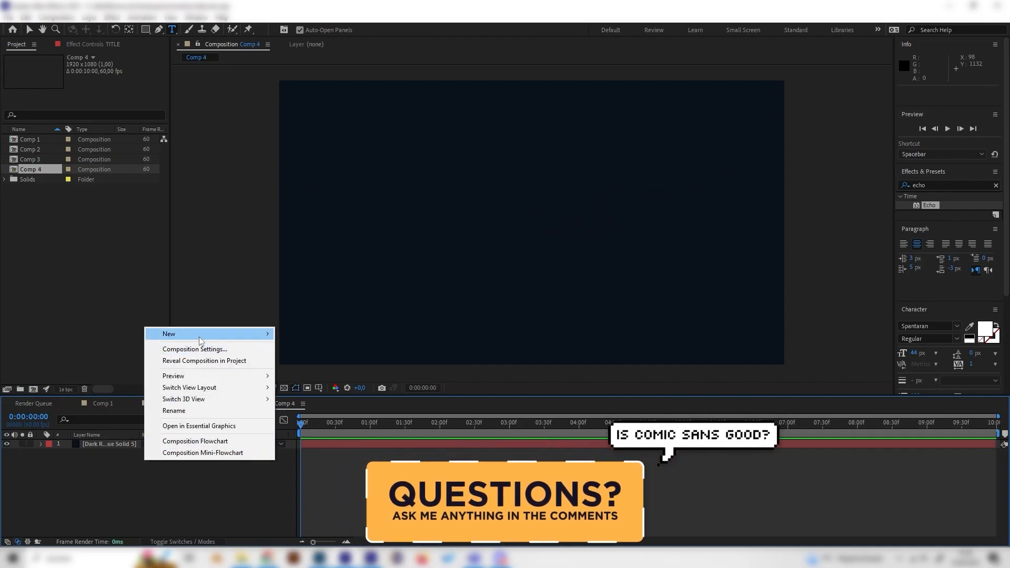
{"action": "mouse_move", "coordinate": [211, 334]}
{"action": "left_click", "coordinate": [301, 349]}
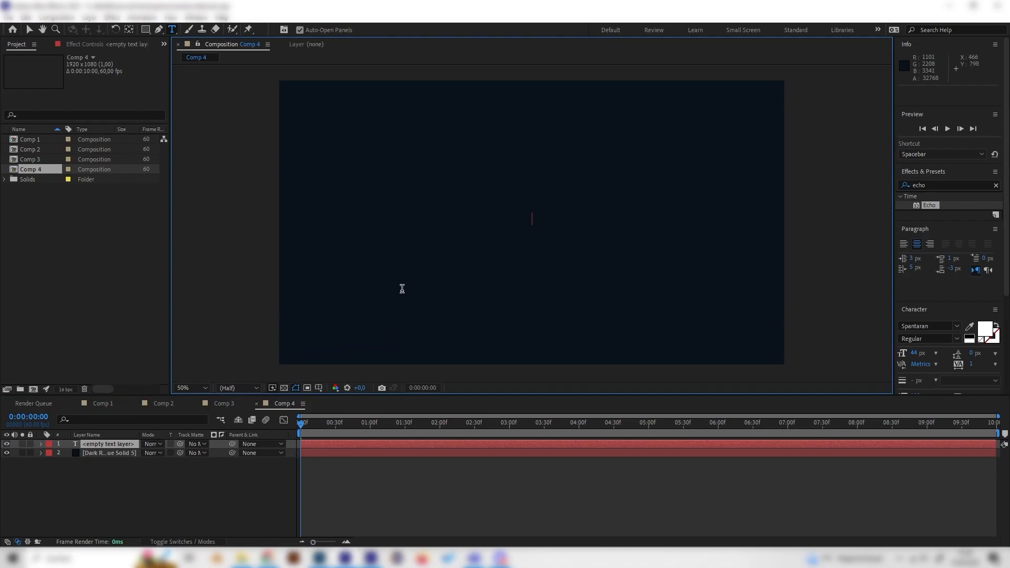
{"action": "type", "text": "effect"}
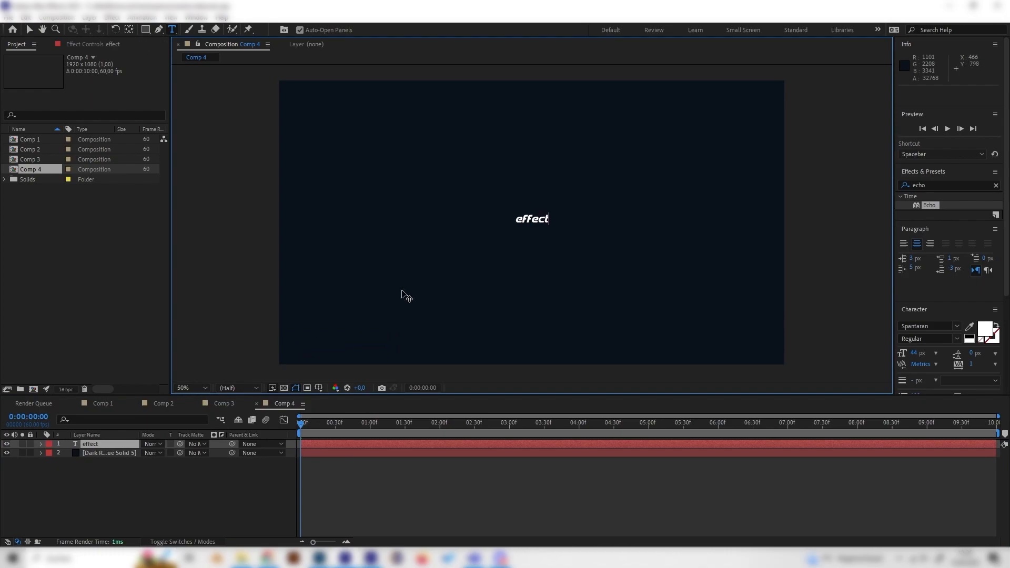
{"action": "key", "text": "BackSpace"}
{"action": "type", "text": "EFFECT"}
- Scale the EFFECT text layer up to 589%
{"action": "left_click", "coordinate": [130, 445]}
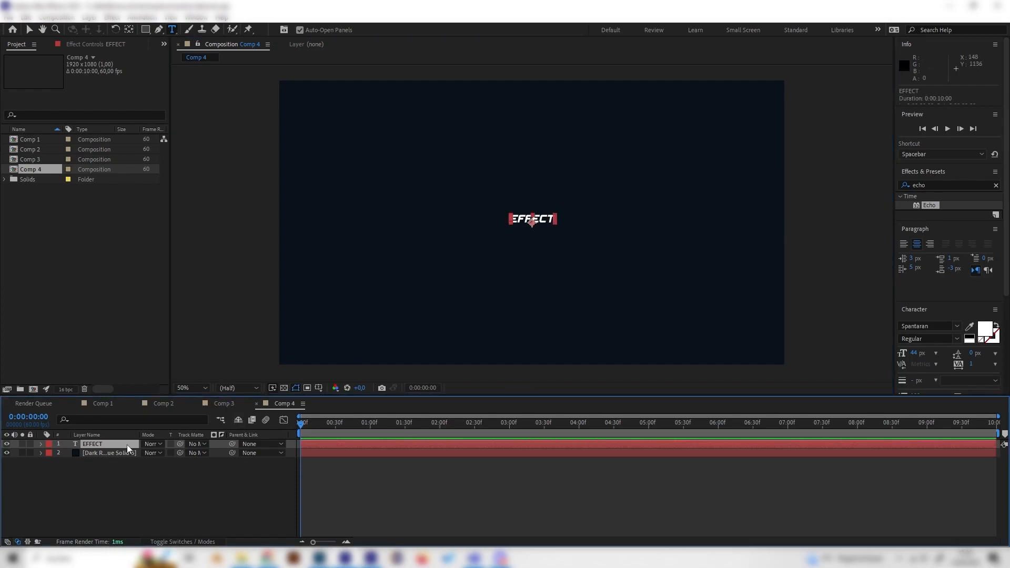
{"action": "key", "text": "s"}
{"action": "left_click_drag", "start_coordinate": [175, 455], "coordinate": [416, 437]}
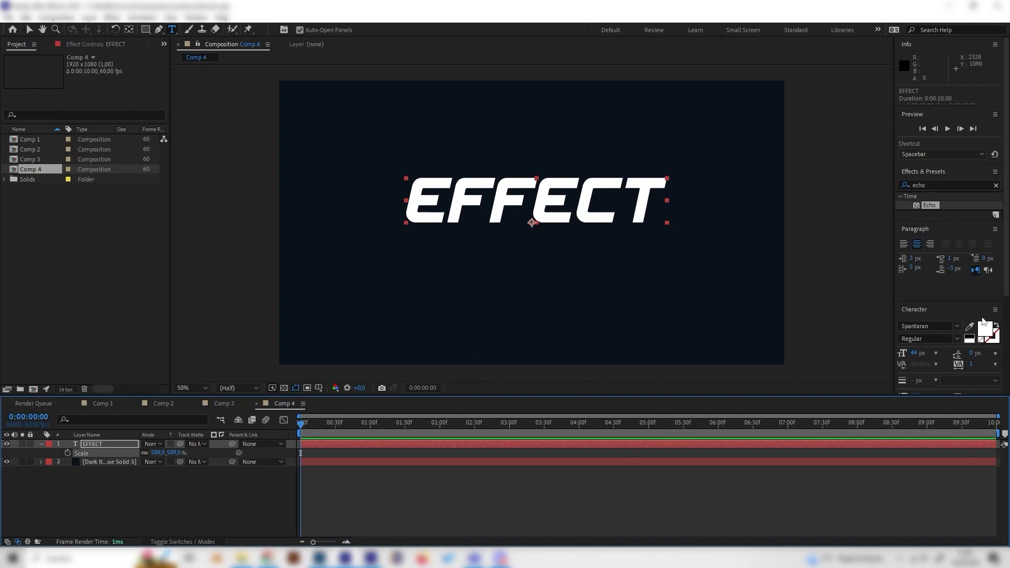
- Center the EFFECT text horizontally and vertically in the composition
{"action": "scroll", "coordinate": [948, 342], "scroll_direction": "down", "scroll_amount": 5}
{"action": "left_click", "coordinate": [922, 363]}
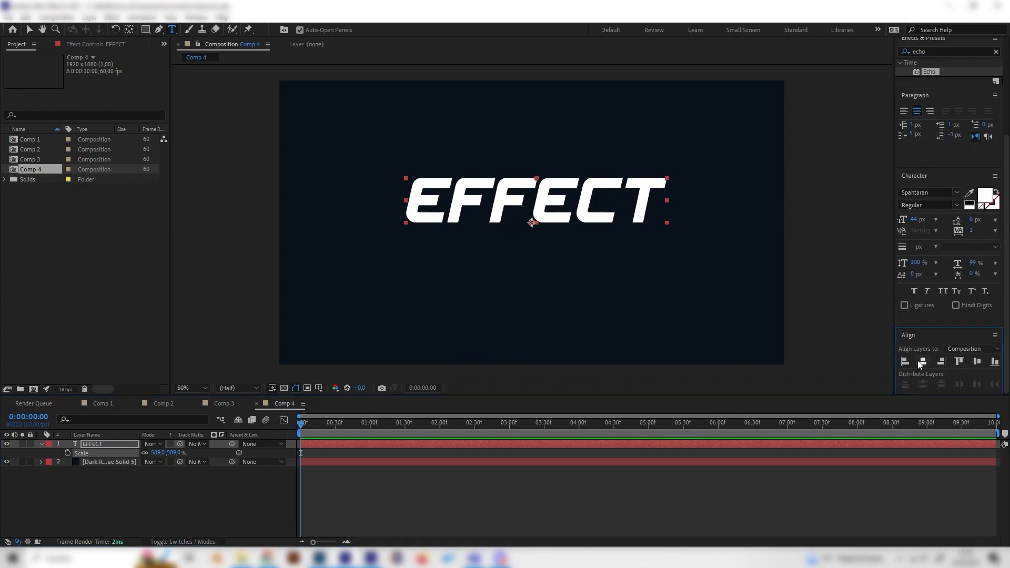
{"action": "left_click", "coordinate": [976, 363]}
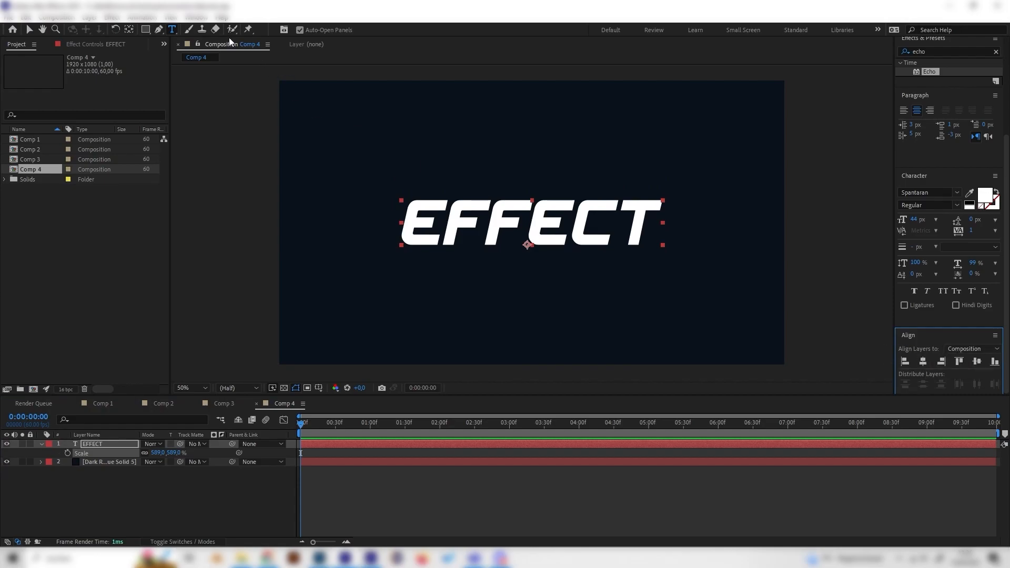
{"action": "left_click", "coordinate": [199, 19]}
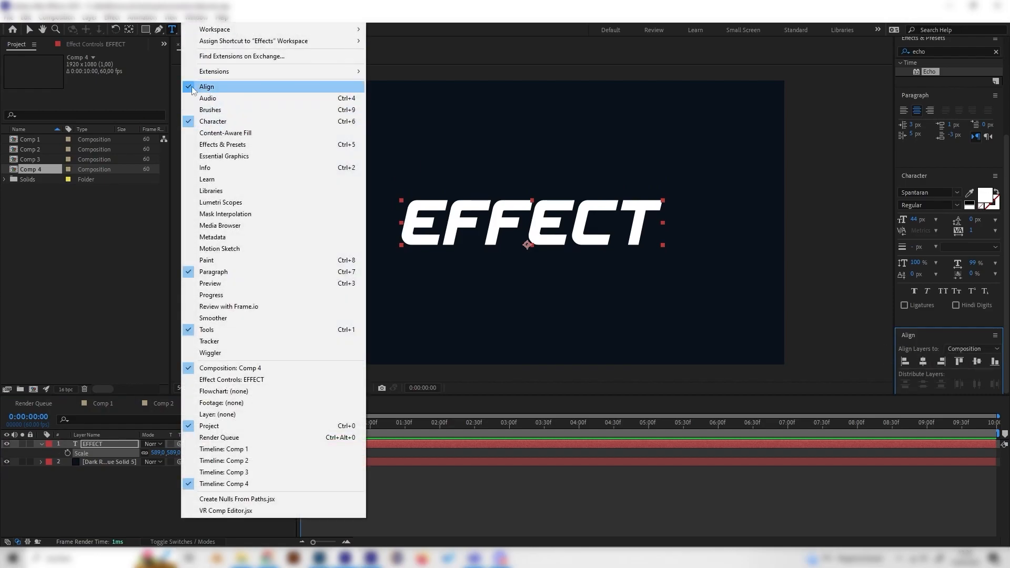
{"action": "left_click", "coordinate": [118, 455]}
{"action": "left_click", "coordinate": [100, 445]}
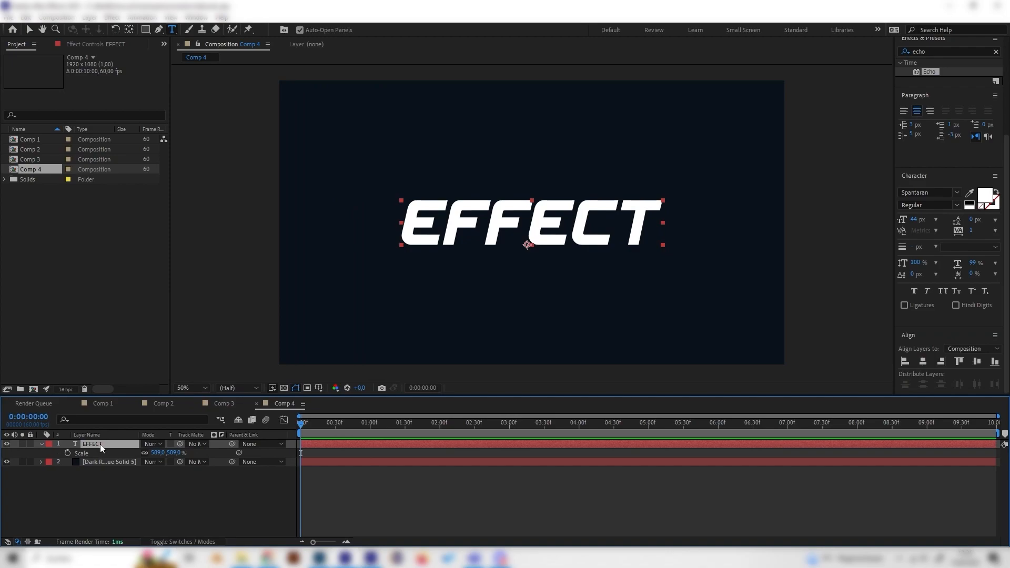
- Preview the beginning of the title animation in Comp 3, then return to Comp 4
{"action": "left_click", "coordinate": [224, 404]}
{"action": "left_click_drag", "start_coordinate": [329, 421], "coordinate": [299, 424]}
{"action": "key", "text": "space"}
{"action": "key", "text": "space"}
{"action": "left_click_drag", "start_coordinate": [361, 422], "coordinate": [322, 420]}
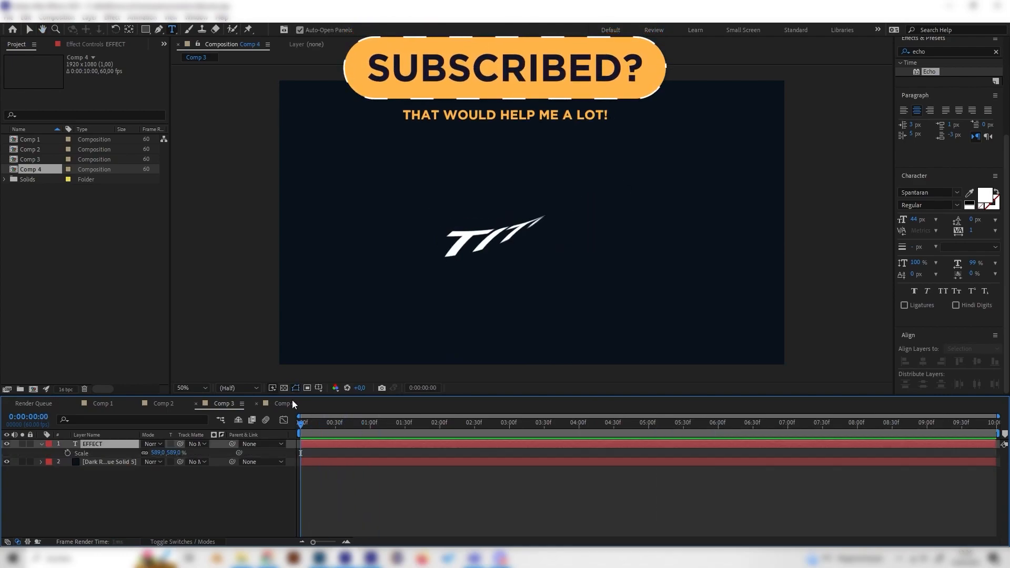
{"action": "left_click", "coordinate": [290, 403]}
- Clear the echo effect search and apply the CC Twister transition effect to the EFFECT layer
{"action": "left_click", "coordinate": [931, 51]}
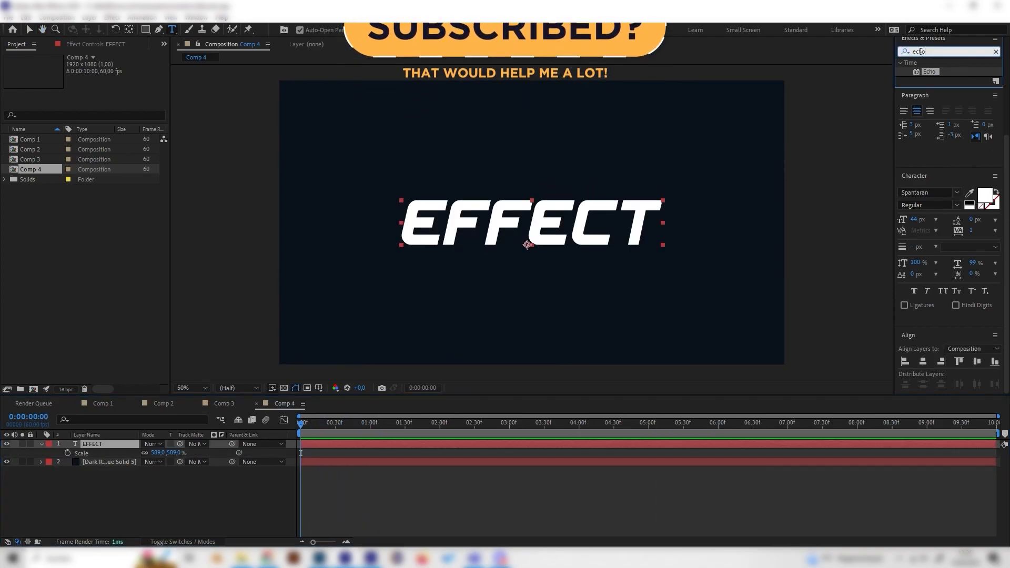
{"action": "left_click_drag", "start_coordinate": [932, 52], "coordinate": [901, 58]}
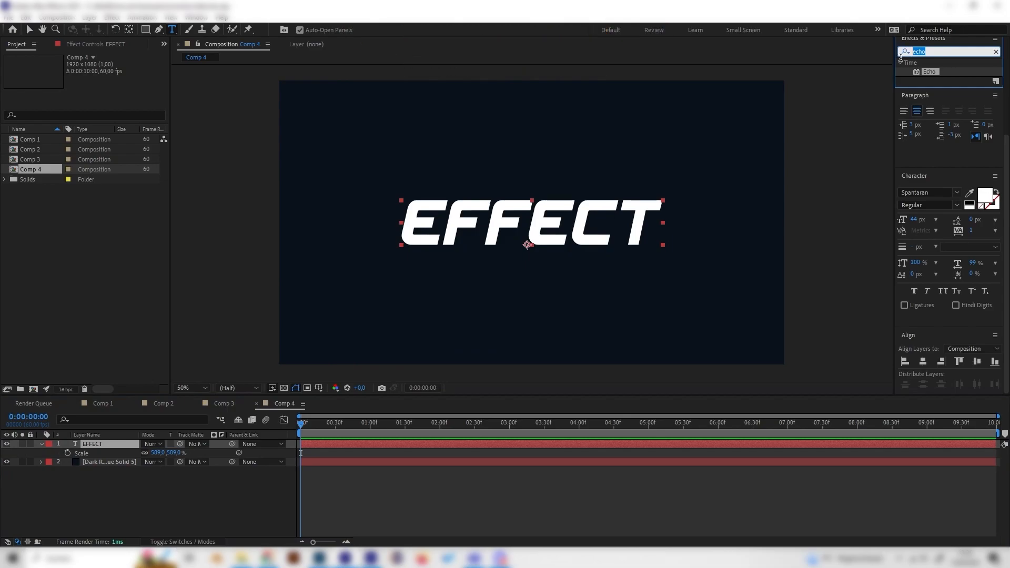
{"action": "left_click", "coordinate": [996, 51]}
{"action": "scroll", "coordinate": [901, 200], "scroll_direction": "down", "scroll_amount": 10}
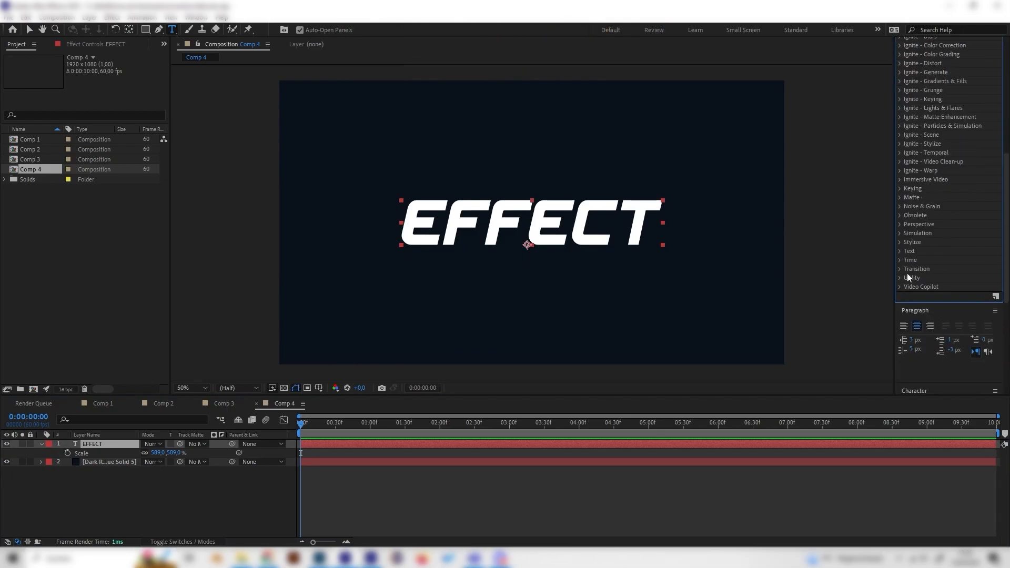
{"action": "left_click", "coordinate": [900, 269]}
{"action": "scroll", "coordinate": [970, 271], "scroll_direction": "down", "scroll_amount": 2}
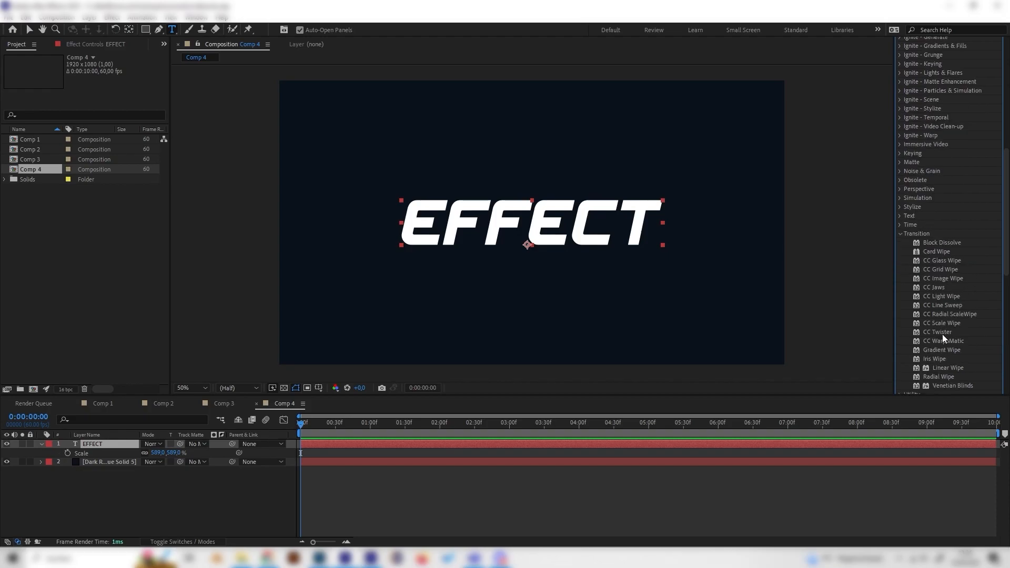
{"action": "left_click_drag", "start_coordinate": [942, 333], "coordinate": [121, 446]}
- Set CC Twister's Completion to 100% at the start of the composition and its Backside to None
{"action": "left_click_drag", "start_coordinate": [319, 425], "coordinate": [295, 430]}
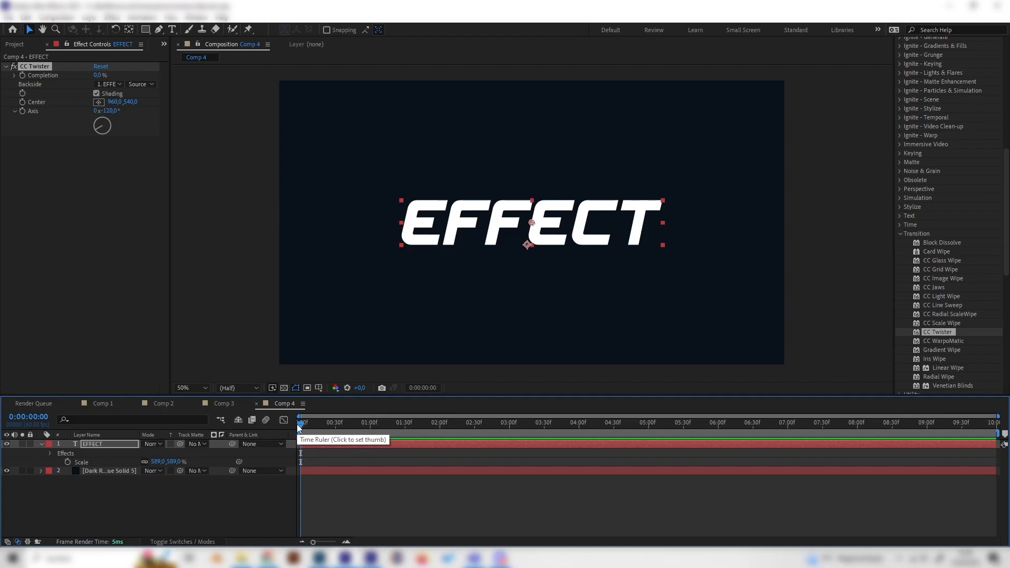
{"action": "left_click_drag", "start_coordinate": [100, 75], "coordinate": [180, 78]}
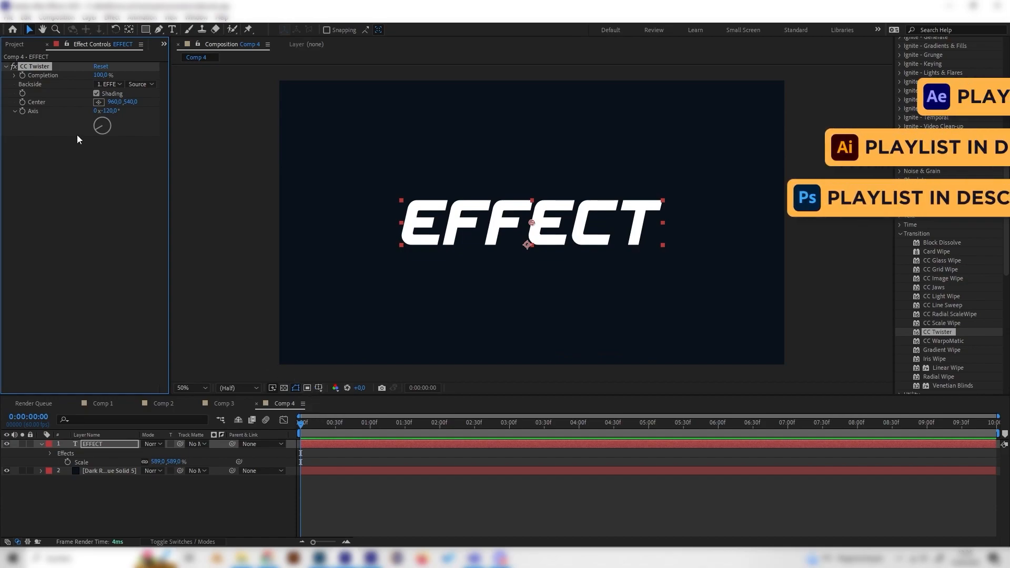
{"action": "left_click", "coordinate": [71, 189]}
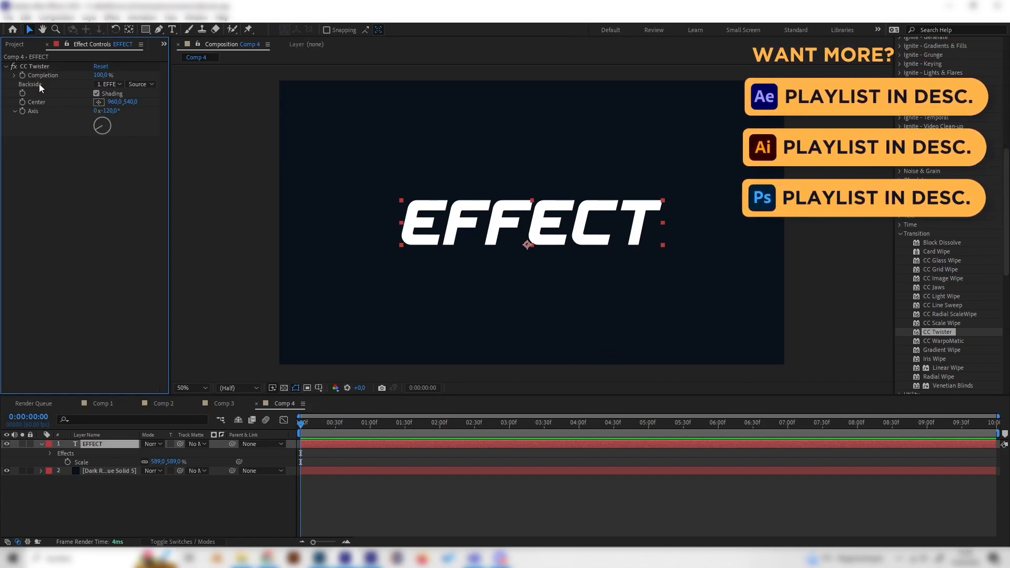
{"action": "left_click", "coordinate": [108, 84]}
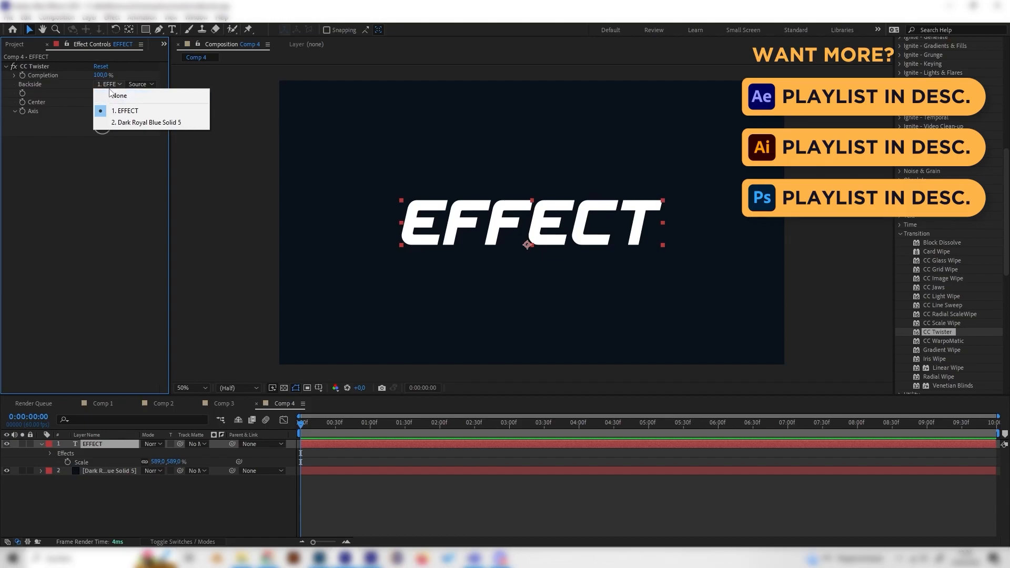
{"action": "left_click", "coordinate": [122, 96]}
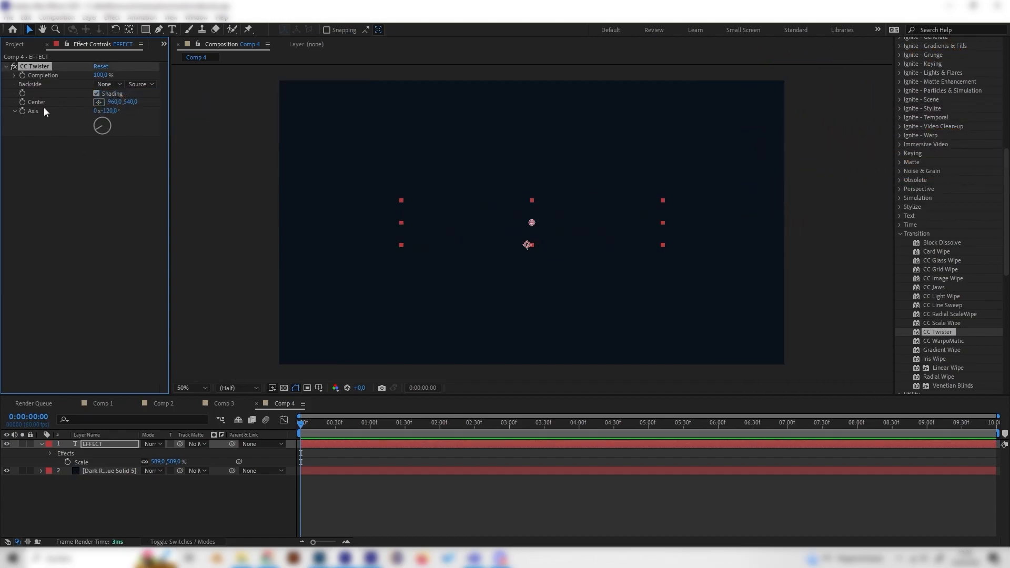
- Keyframe CC Twister's Completion at its current value at the start and at 0% at 0:00:01:59
{"action": "left_click", "coordinate": [22, 75]}
{"action": "left_click_drag", "start_coordinate": [379, 422], "coordinate": [439, 421]}
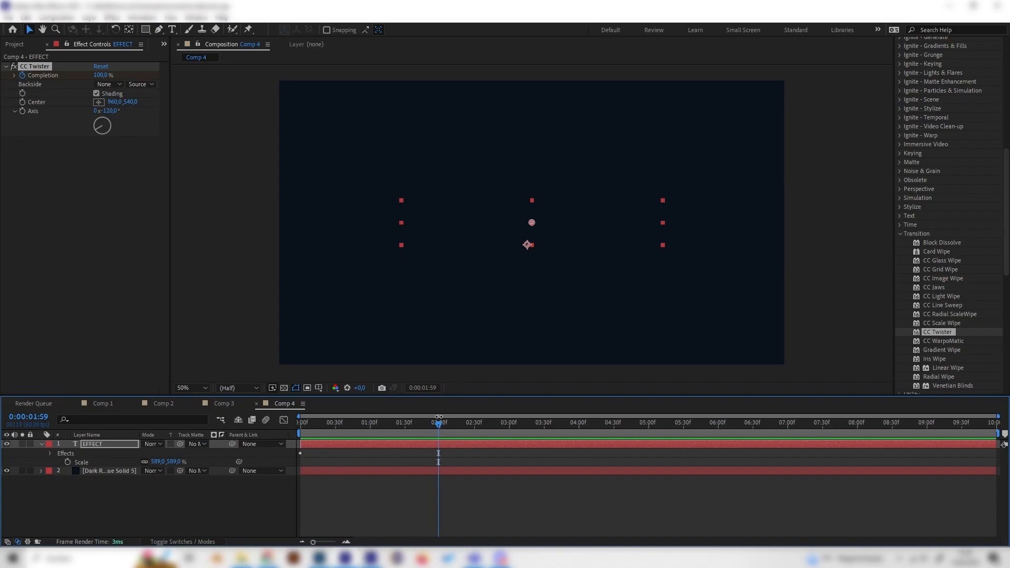
{"action": "left_click_drag", "start_coordinate": [100, 76], "coordinate": [59, 78]}
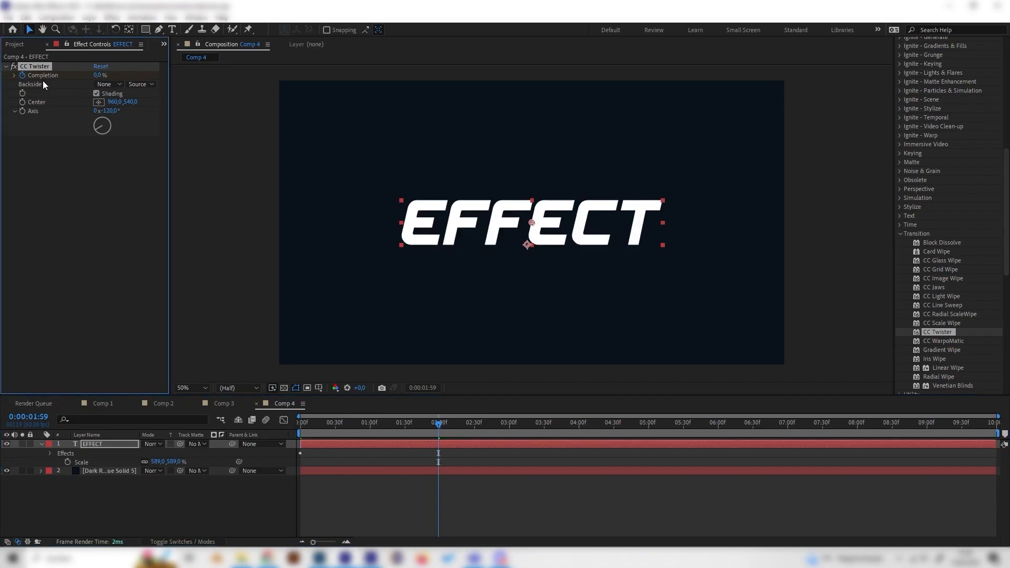
- Play and scrub through the twist-in animation of the EFFECT text
{"action": "left_click_drag", "start_coordinate": [439, 422], "coordinate": [283, 424]}
{"action": "key", "text": "space"}
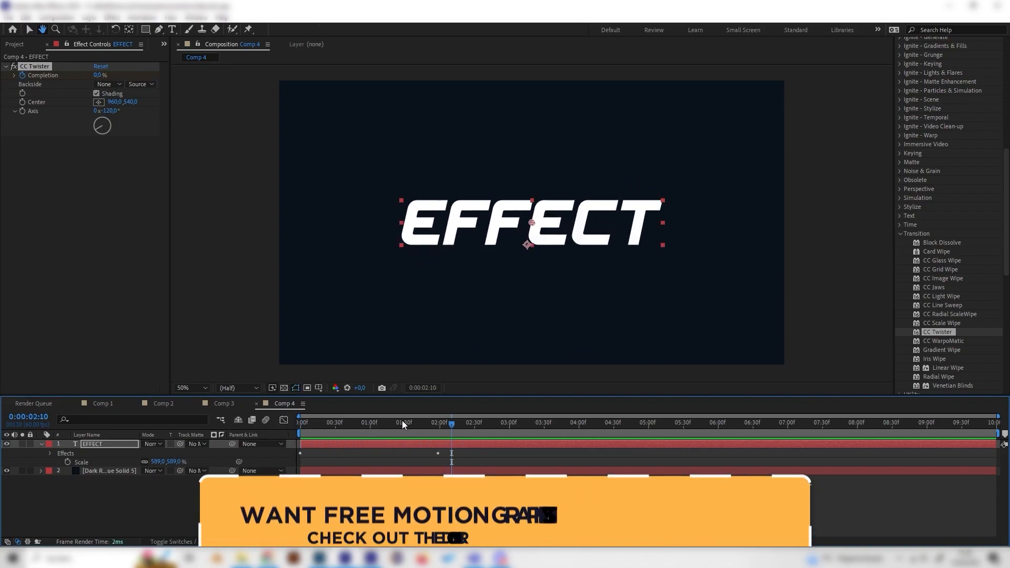
{"action": "left_click_drag", "start_coordinate": [403, 421], "coordinate": [312, 424]}
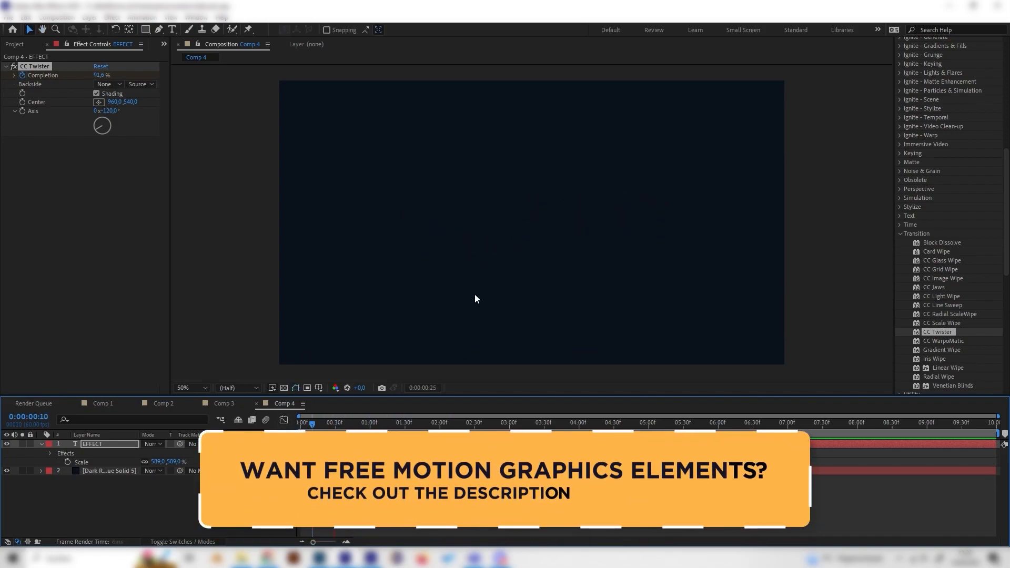
{"action": "left_click_drag", "start_coordinate": [398, 422], "coordinate": [283, 431]}
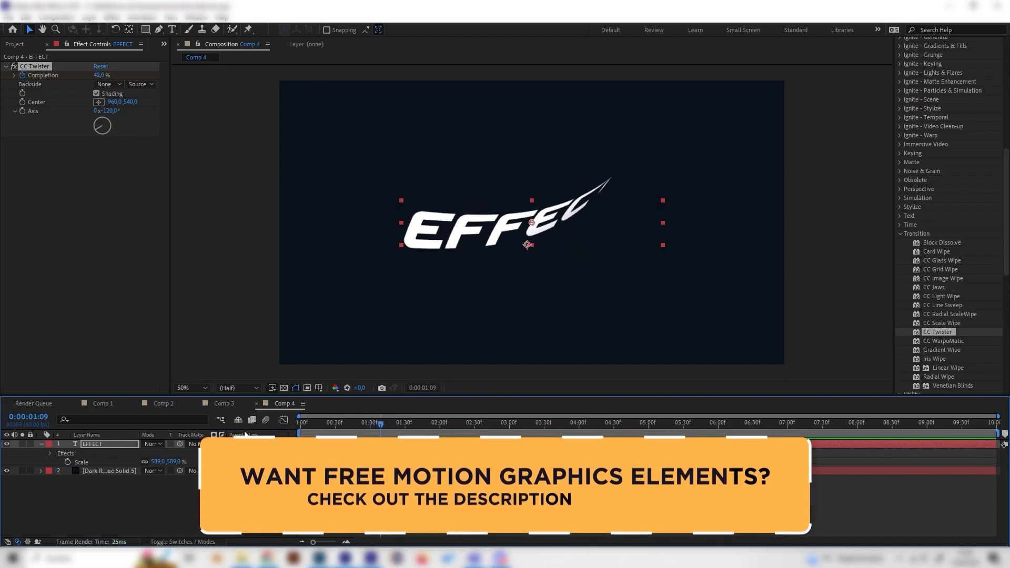
- Replace the first Completion keyframe with one added at 0:00:00:44 and moved to the start of the timeline
{"action": "left_click", "coordinate": [51, 453]}
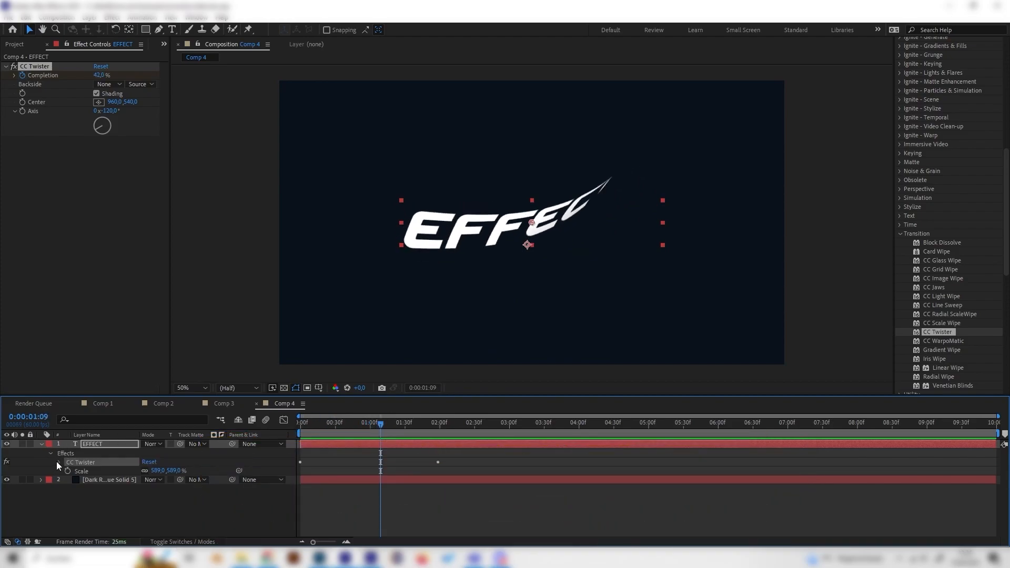
{"action": "left_click", "coordinate": [58, 463]}
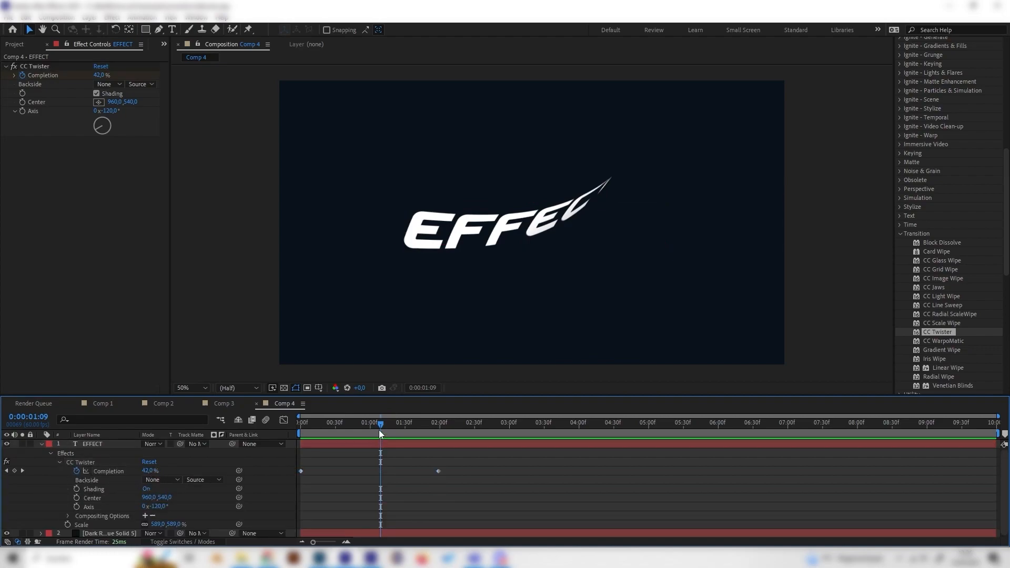
{"action": "left_click_drag", "start_coordinate": [380, 422], "coordinate": [353, 425]}
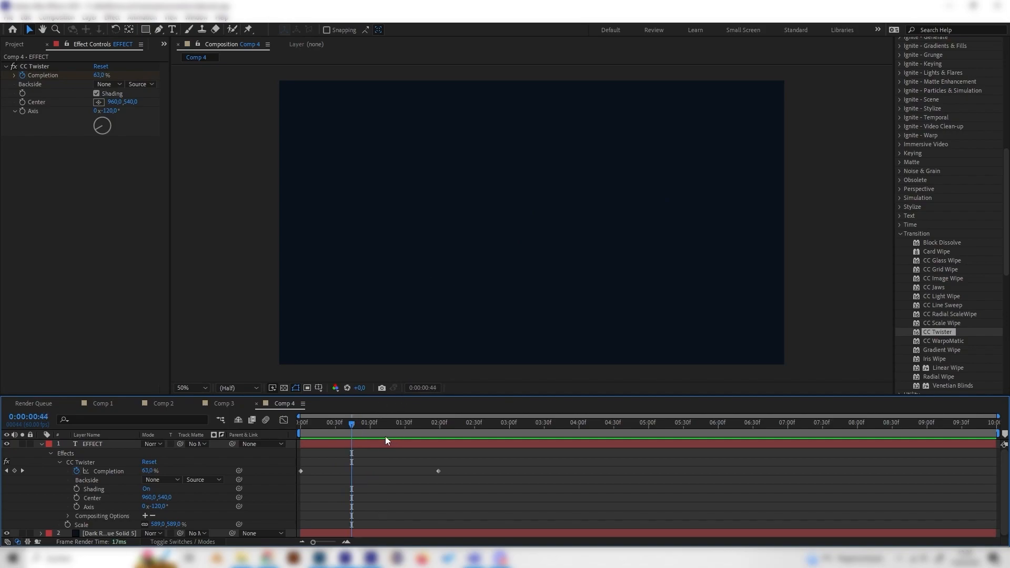
{"action": "left_click", "coordinate": [14, 471]}
{"action": "left_click", "coordinate": [330, 497]}
{"action": "left_click", "coordinate": [301, 471]}
{"action": "key", "text": "Delete"}
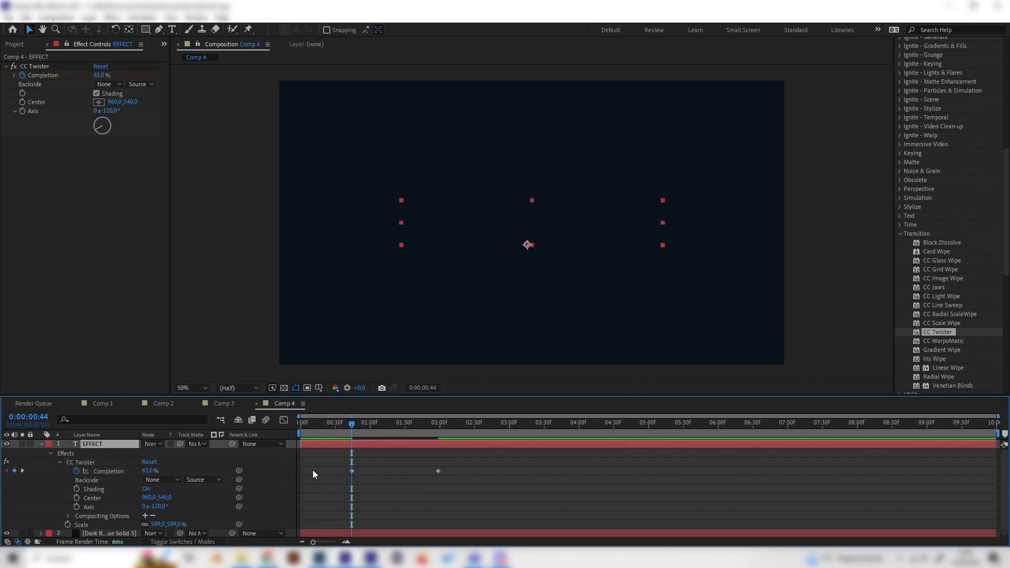
{"action": "left_click_drag", "start_coordinate": [352, 472], "coordinate": [302, 472]}
- Preview the revised twist-in animation from the start of the composition
{"action": "left_click_drag", "start_coordinate": [315, 425], "coordinate": [280, 429]}
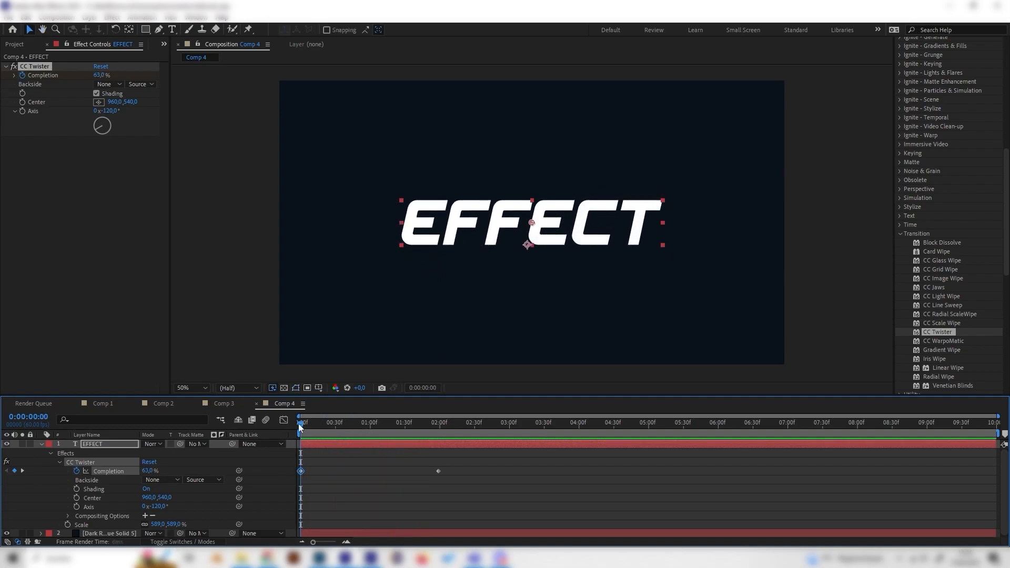
{"action": "key", "text": "space"}
{"action": "left_click", "coordinate": [345, 428]}
{"action": "left_click_drag", "start_coordinate": [344, 426], "coordinate": [305, 427]}
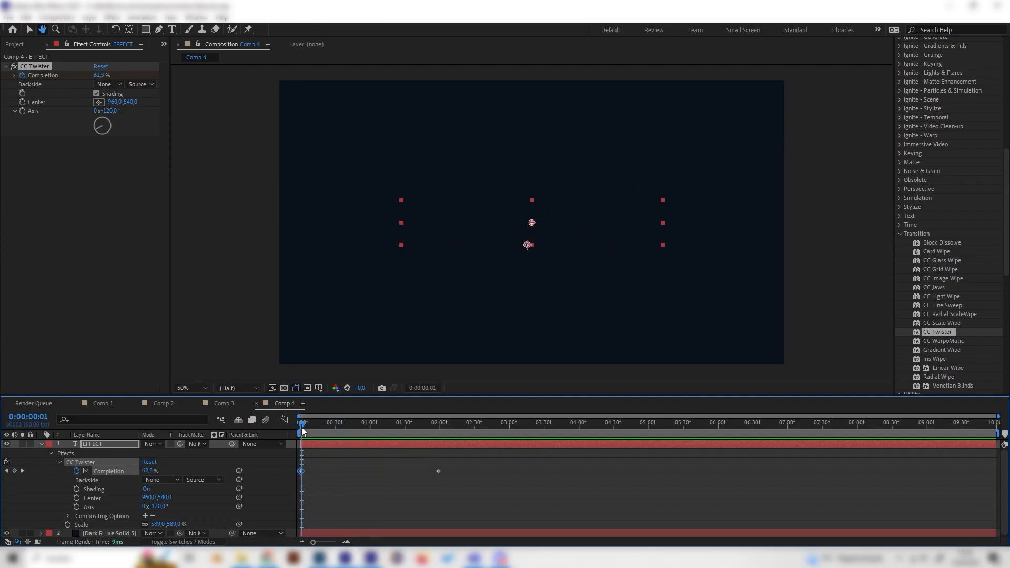
{"action": "left_click", "coordinate": [372, 426]}
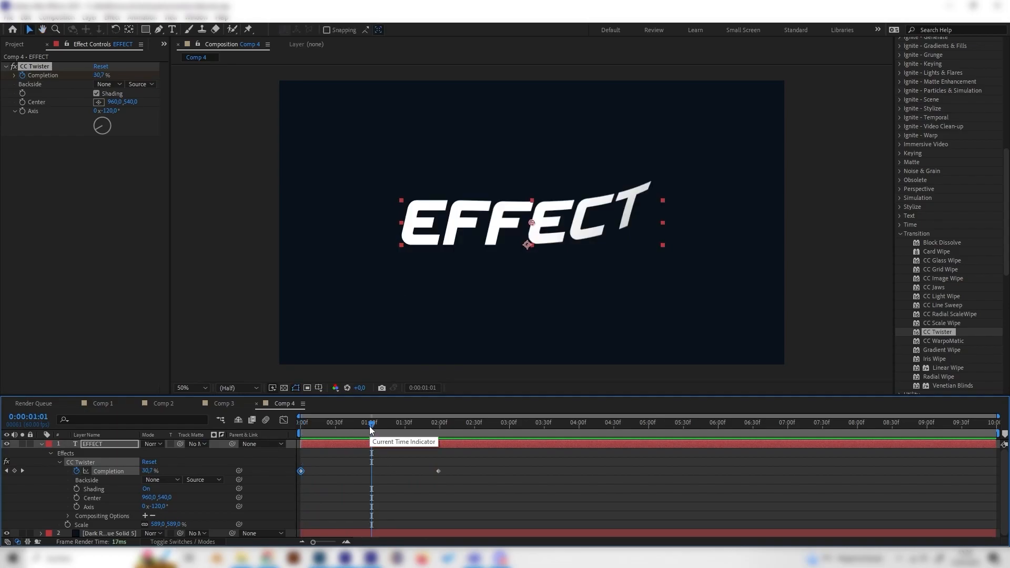
{"action": "left_click_drag", "start_coordinate": [372, 427], "coordinate": [311, 437]}
{"action": "key", "text": "space"}
{"action": "key", "text": "space"}
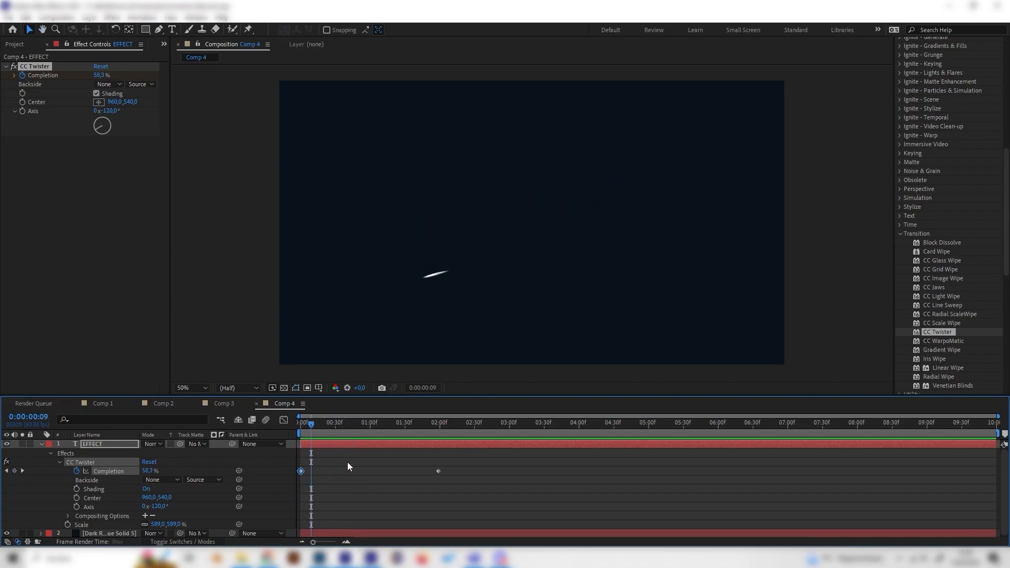
- Collapse the EFFECT layer's properties and remove the CC Twister effect from it
{"action": "left_click", "coordinate": [41, 445]}
{"action": "left_click", "coordinate": [94, 447]}
{"action": "left_click", "coordinate": [36, 66]}
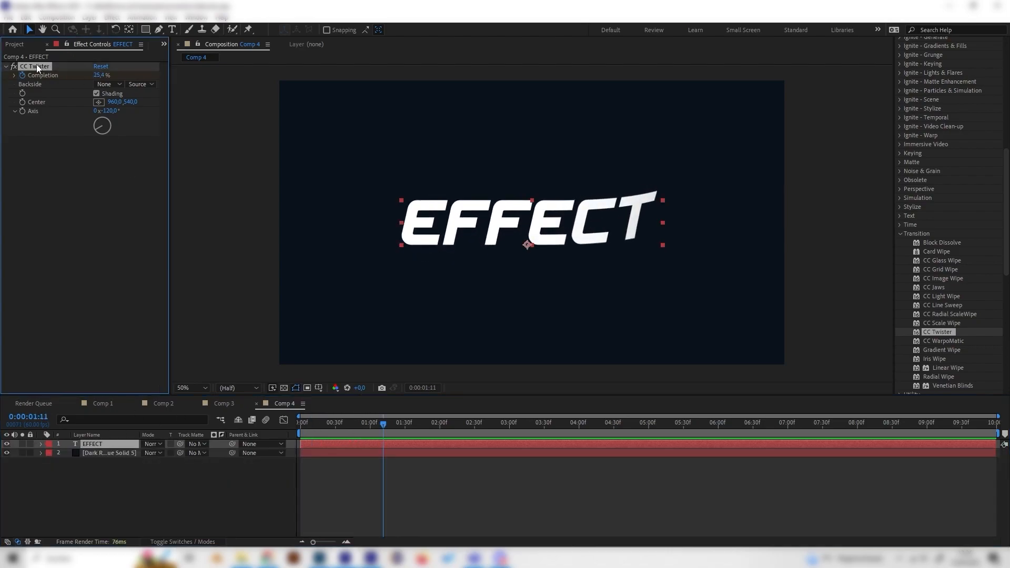
{"action": "key", "text": "Delete"}
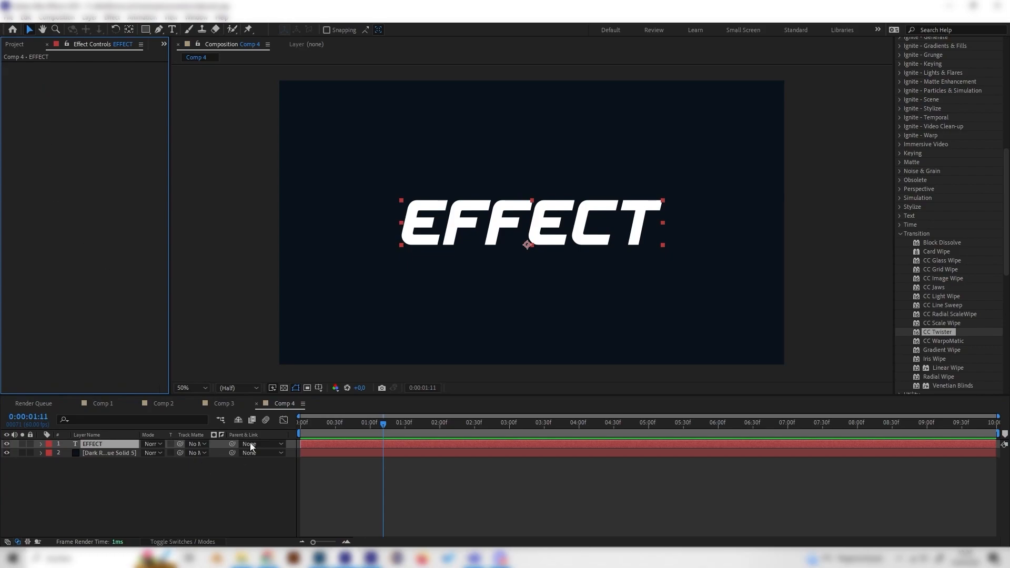
- Examine the wipe animation and effect settings of the TITLE 3 layer in Comp 3
{"action": "left_click", "coordinate": [224, 403]}
{"action": "left_click_drag", "start_coordinate": [417, 428], "coordinate": [473, 423]}
{"action": "left_click", "coordinate": [487, 451]}
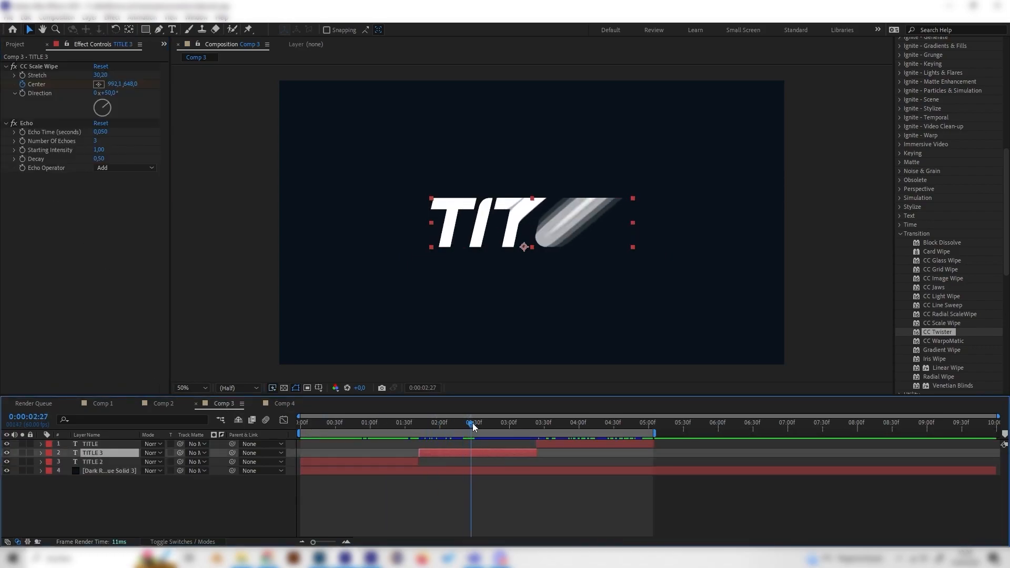
- Apply the CC Scale Wipe transition to the EFFECT layer in Comp 4, with the playhead at the start of the timeline
{"action": "left_click", "coordinate": [276, 403]}
{"action": "left_click", "coordinate": [299, 429]}
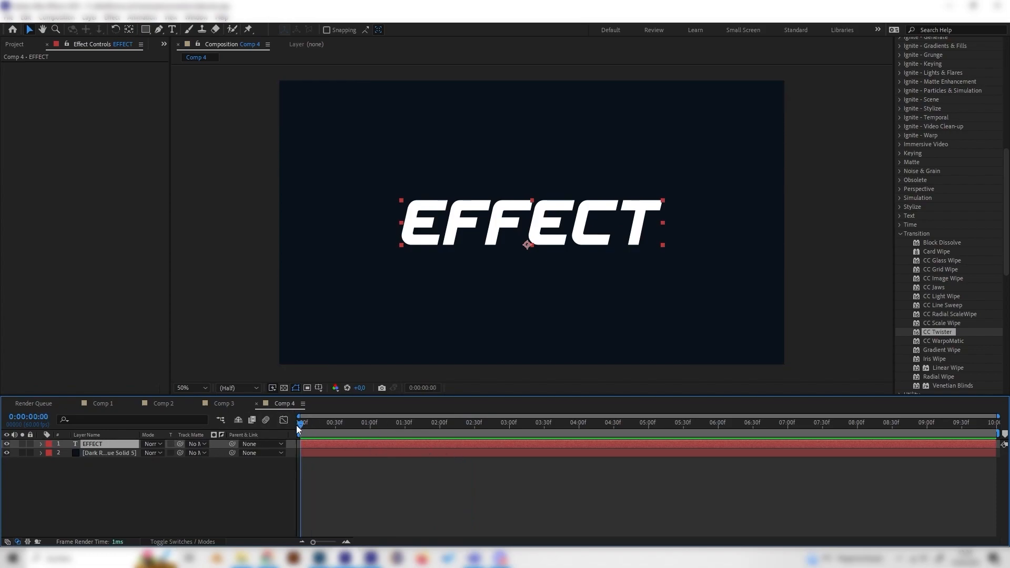
{"action": "scroll", "coordinate": [936, 261], "scroll_direction": "down", "scroll_amount": 2}
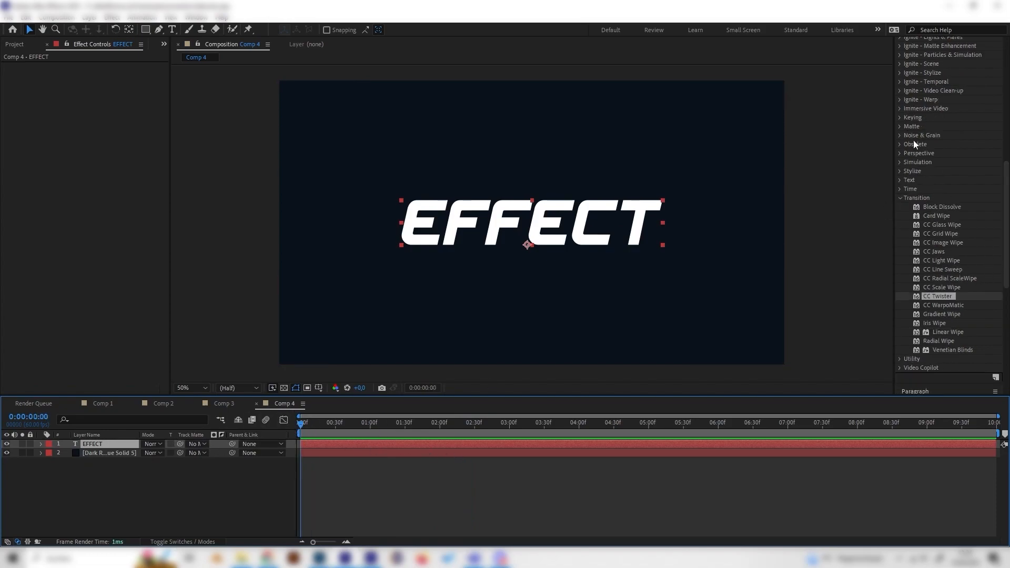
{"action": "left_click", "coordinate": [948, 289]}
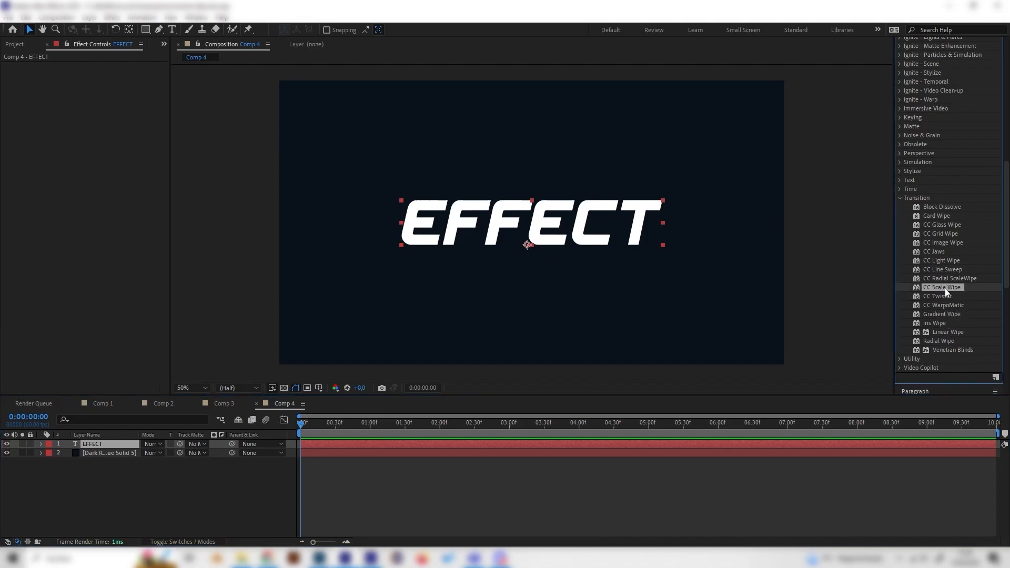
{"action": "left_click_drag", "start_coordinate": [943, 292], "coordinate": [144, 444]}
{"action": "mouse_move", "coordinate": [300, 424]}
{"action": "left_mouse_down"}
{"action": "mouse_move", "coordinate": [318, 423]}
{"action": "mouse_move", "coordinate": [291, 434]}
{"action": "left_mouse_up"}
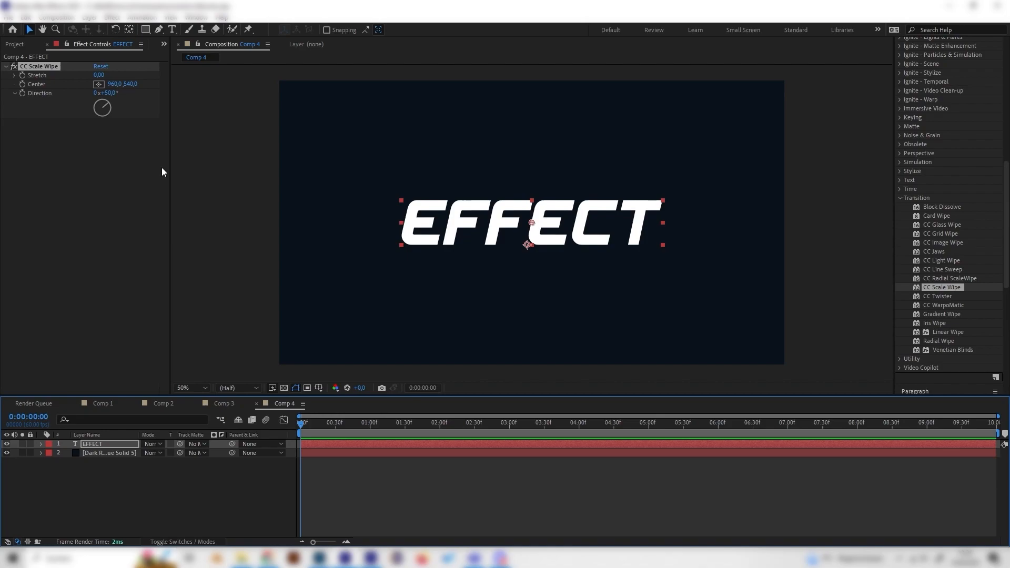
- Set the CC Scale Wipe's Stretch to 100,00
{"action": "left_click_drag", "start_coordinate": [97, 75], "coordinate": [167, 97]}
{"action": "left_click_drag", "start_coordinate": [102, 76], "coordinate": [112, 77]}
{"action": "left_click", "coordinate": [108, 75]}
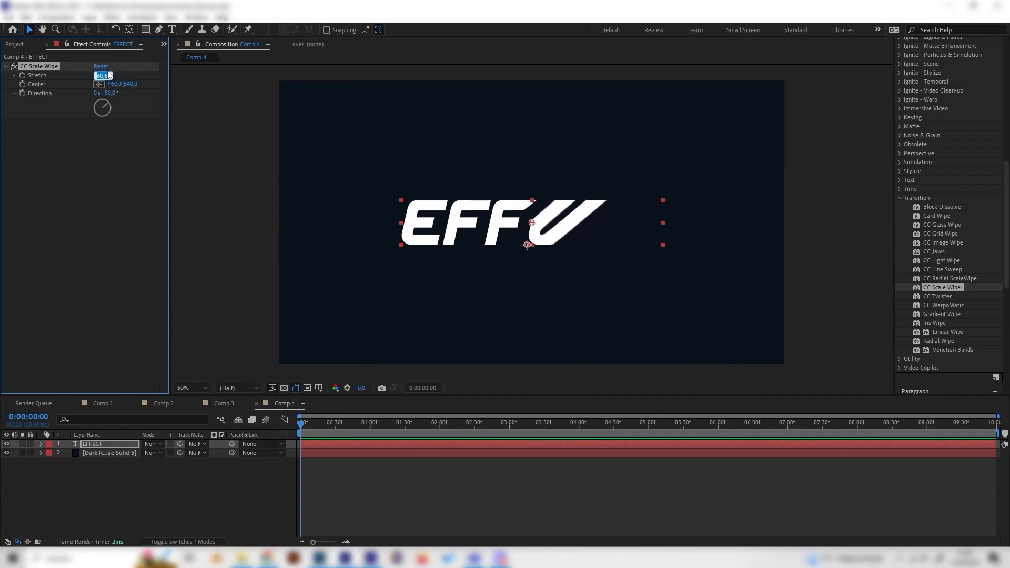
{"action": "left_click", "coordinate": [118, 99]}
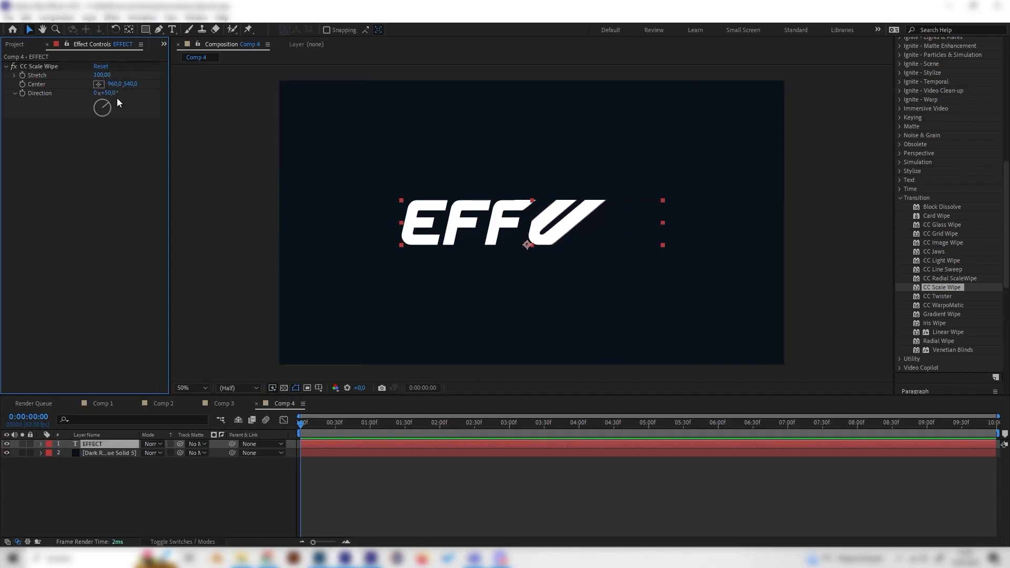
- Shift the wipe's Center to 373,0, 540,0 so the text is hidden, and keyframe it at the start of the timeline
{"action": "left_click_drag", "start_coordinate": [118, 84], "coordinate": [184, 96]}
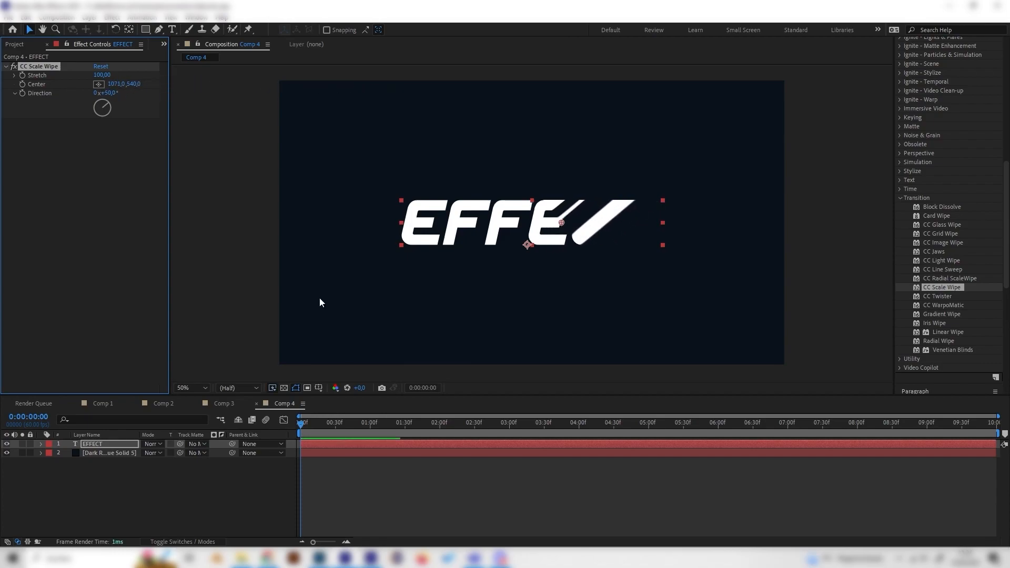
{"action": "left_click_drag", "start_coordinate": [309, 424], "coordinate": [233, 429]}
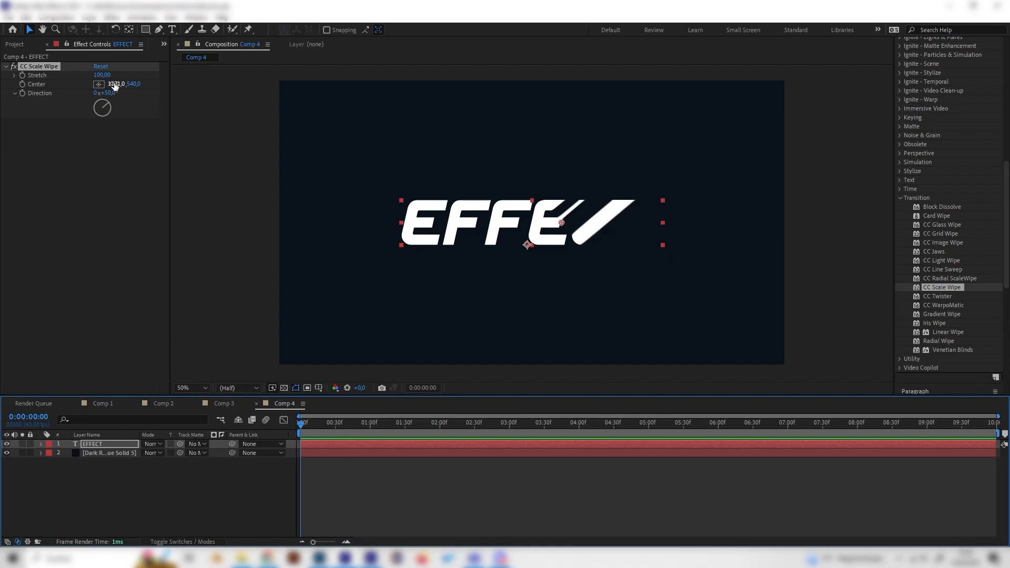
{"action": "left_click_drag", "start_coordinate": [115, 86], "coordinate": [2, 91]}
{"action": "left_click_drag", "start_coordinate": [114, 84], "coordinate": [2, 88]}
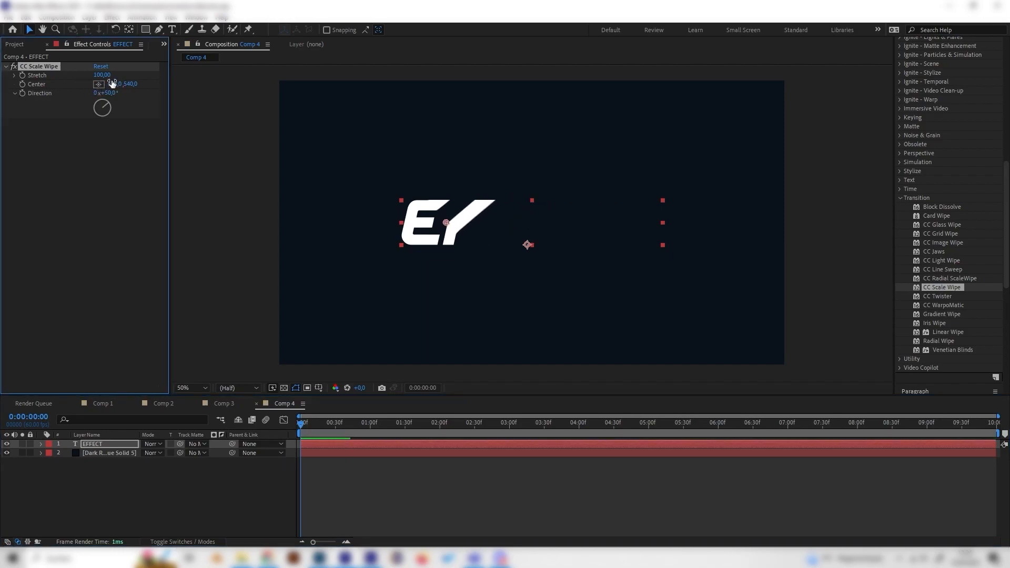
{"action": "mouse_move", "coordinate": [110, 83]}
{"action": "left_mouse_down"}
{"action": "mouse_move", "coordinate": [43, 83]}
{"action": "mouse_move", "coordinate": [94, 85]}
{"action": "mouse_move", "coordinate": [78, 86]}
{"action": "left_mouse_up"}
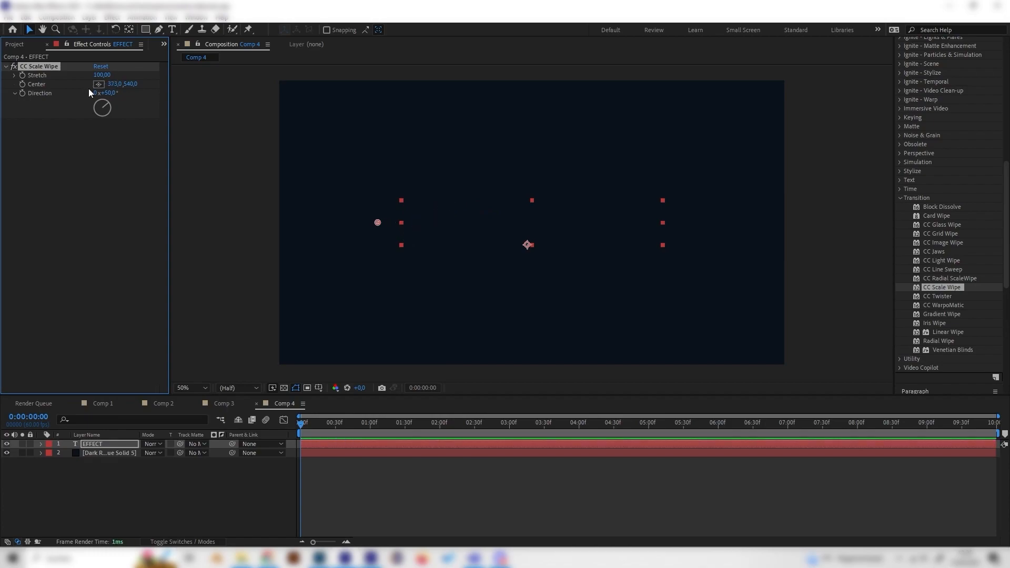
{"action": "left_click", "coordinate": [25, 84]}
- Add a Center keyframe at 0:00:02:01 with the wipe's centre beyond the end of the text, at 1545,0, 540,0
{"action": "left_click_drag", "start_coordinate": [436, 424], "coordinate": [442, 426]}
{"action": "left_click_drag", "start_coordinate": [115, 90], "coordinate": [753, 198]}
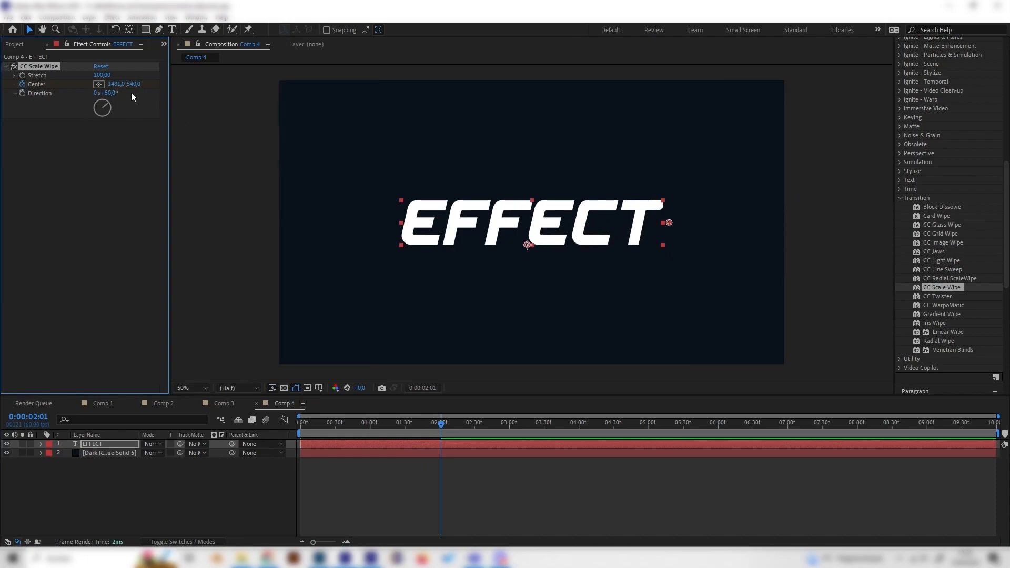
{"action": "left_click_drag", "start_coordinate": [120, 85], "coordinate": [131, 86]}
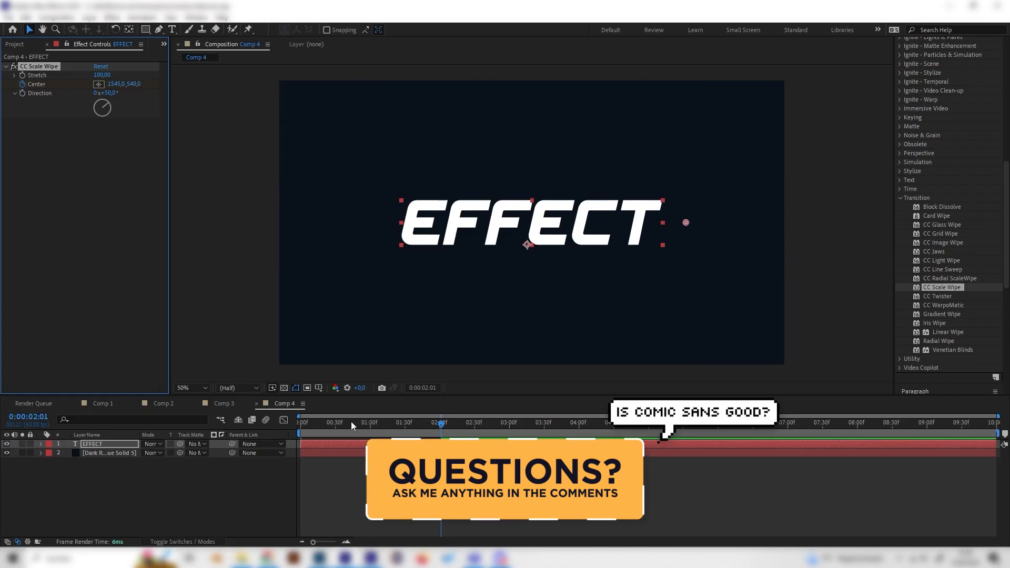
- Preview the scale wipe animation from the start of the composition and scrub through it
{"action": "left_click_drag", "start_coordinate": [353, 424], "coordinate": [286, 431]}
{"action": "key", "text": "space"}
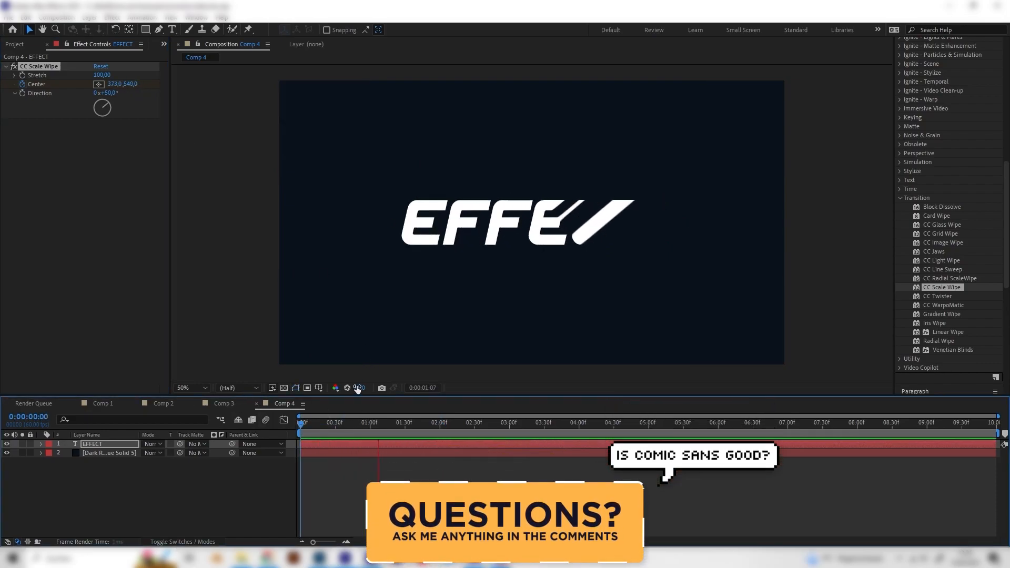
{"action": "mouse_move", "coordinate": [397, 435]}
{"action": "left_mouse_down"}
{"action": "mouse_move", "coordinate": [289, 434]}
{"action": "mouse_move", "coordinate": [380, 428]}
{"action": "left_mouse_up"}
- Inspect the echo trails on the TITLE 3 layer in Comp 3 at a closer zoom
{"action": "left_click", "coordinate": [222, 403]}
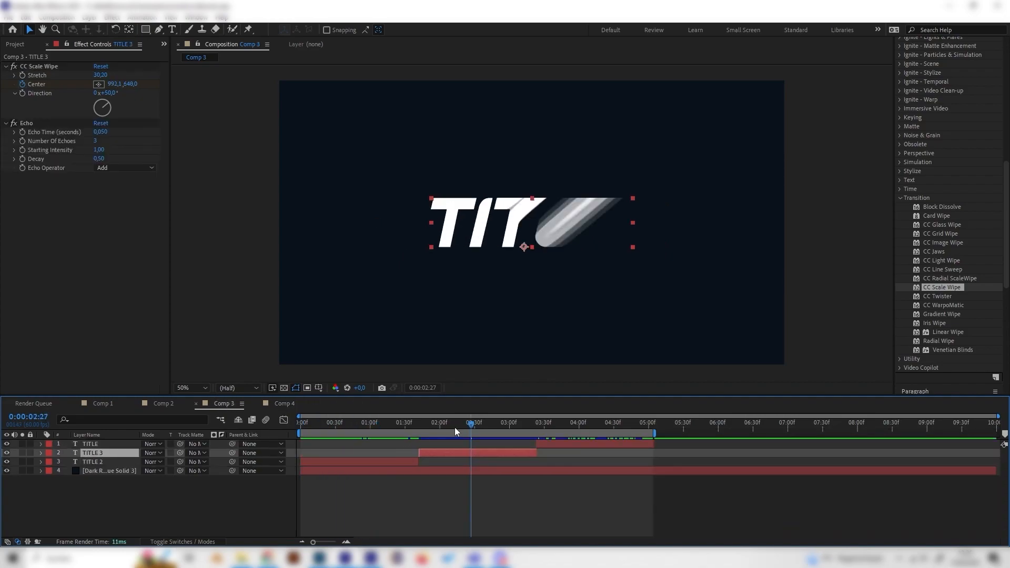
{"action": "key", "text": "slash"}
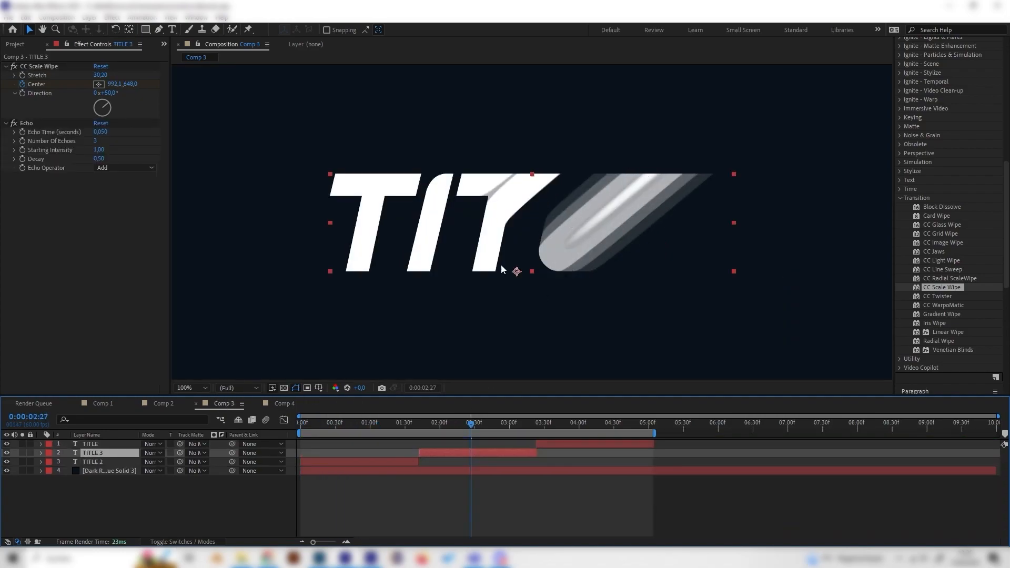
{"action": "left_click", "coordinate": [478, 423]}
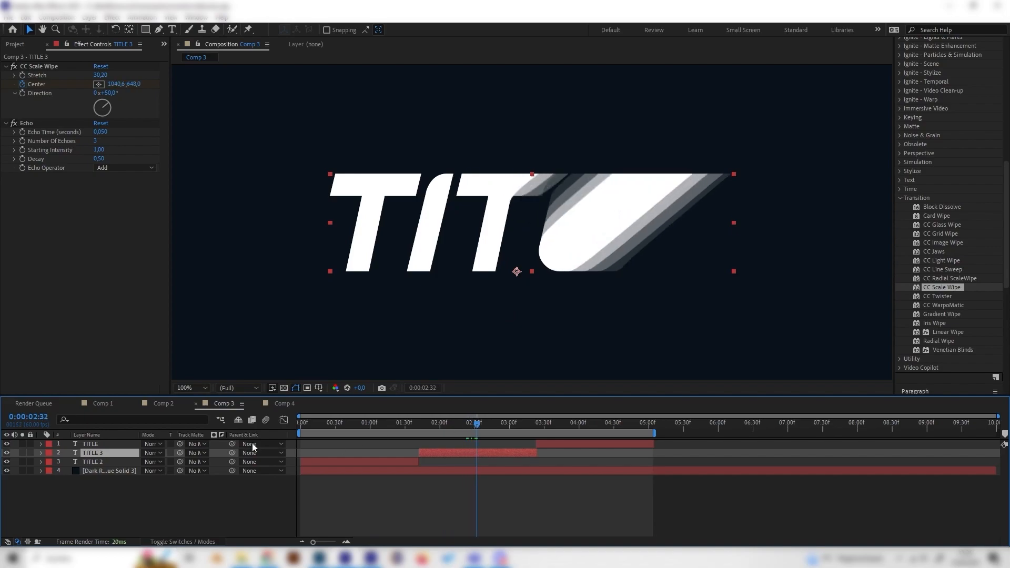
- Search the effects for "echo" and apply Echo to the EFFECT layer in Comp 4
{"action": "left_click", "coordinate": [283, 404]}
{"action": "mouse_move", "coordinate": [383, 422]}
{"action": "left_mouse_down"}
{"action": "mouse_move", "coordinate": [371, 431]}
{"action": "mouse_move", "coordinate": [383, 431]}
{"action": "left_mouse_up"}
{"action": "left_click", "coordinate": [75, 498]}
{"action": "left_click", "coordinate": [88, 434]}
{"action": "left_click", "coordinate": [92, 444]}
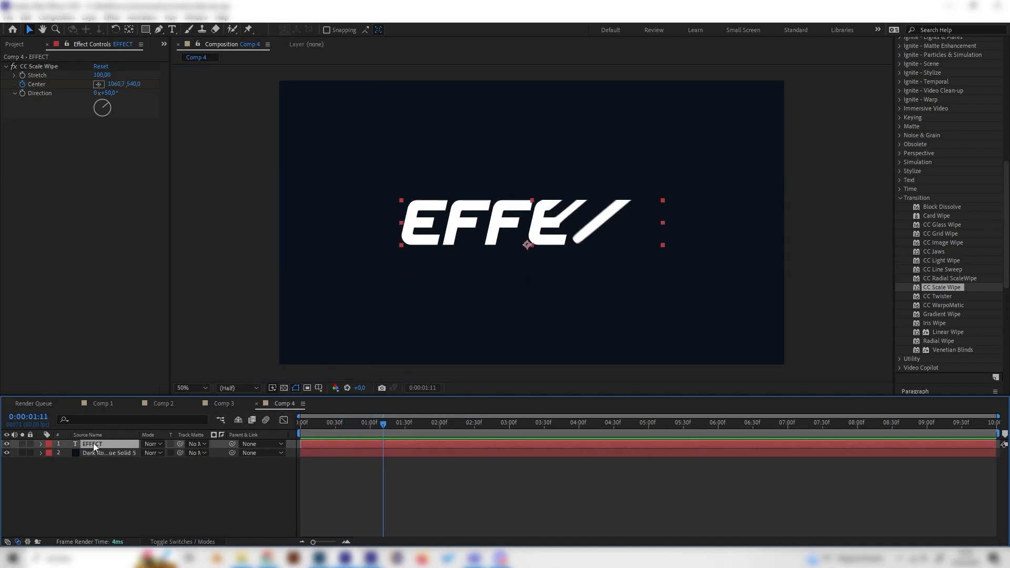
{"action": "scroll", "coordinate": [945, 211], "scroll_direction": "up", "scroll_amount": 10}
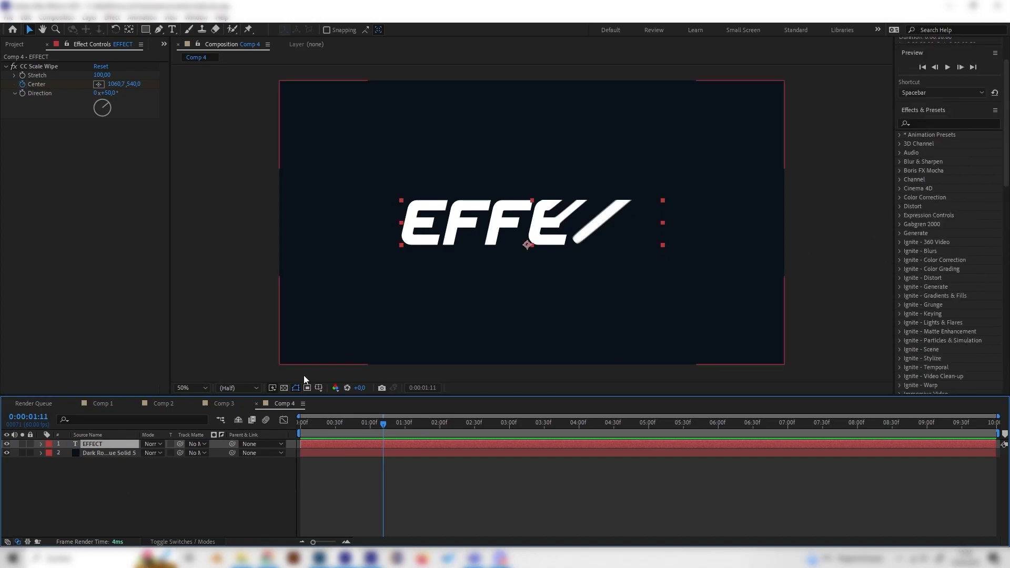
{"action": "left_click", "coordinate": [938, 124]}
{"action": "type", "text": "echo"}
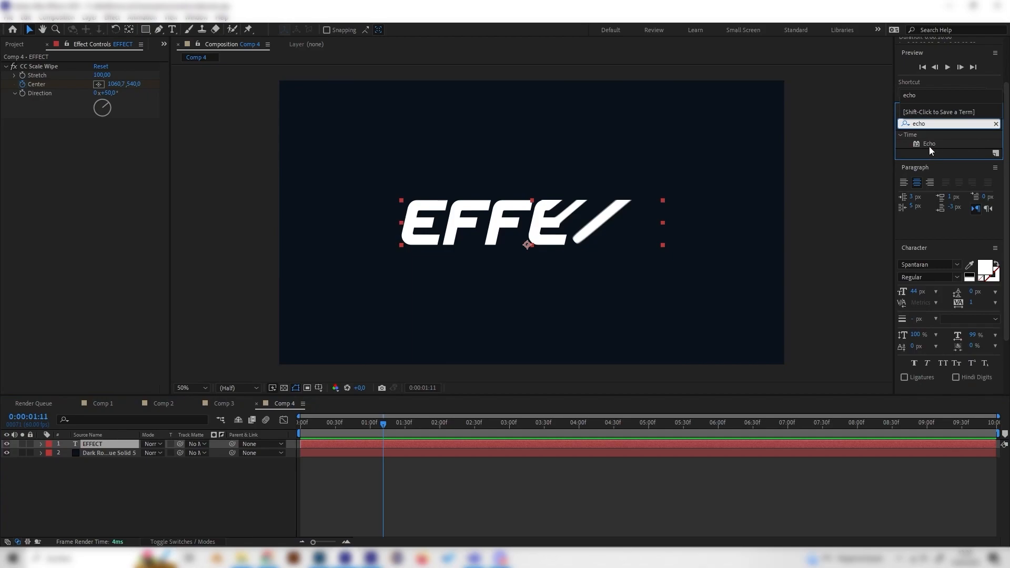
{"action": "double_click", "coordinate": [930, 144]}
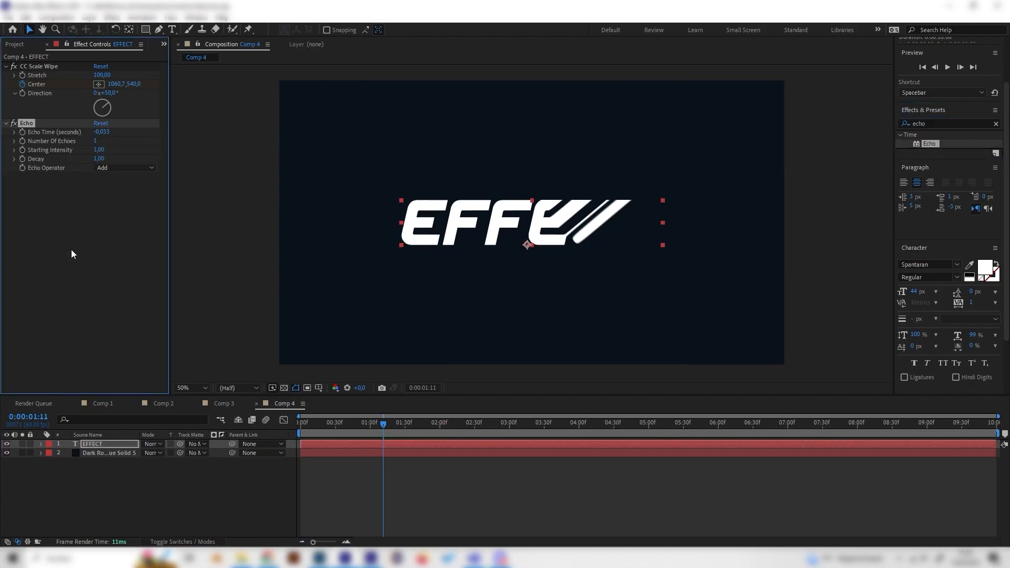
- Set the Echo effect's Echo Time to 0,05 seconds, Number Of Echoes to 5 and Decay to 0,5
{"action": "left_click", "coordinate": [101, 132]}
{"action": "type", "text": "0,05"}
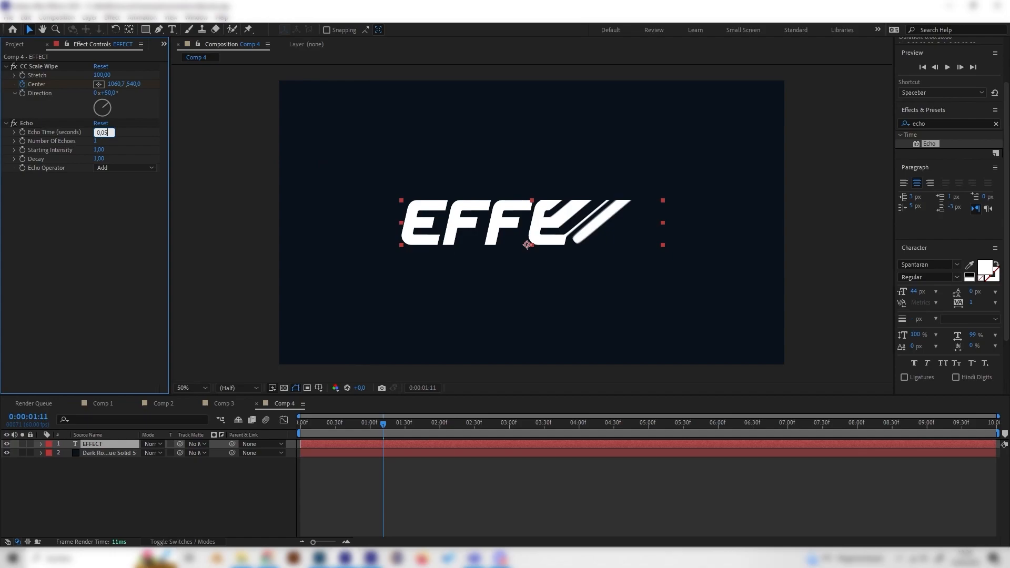
{"action": "key", "text": "Return"}
{"action": "left_click", "coordinate": [95, 141]}
{"action": "type", "text": "56"}
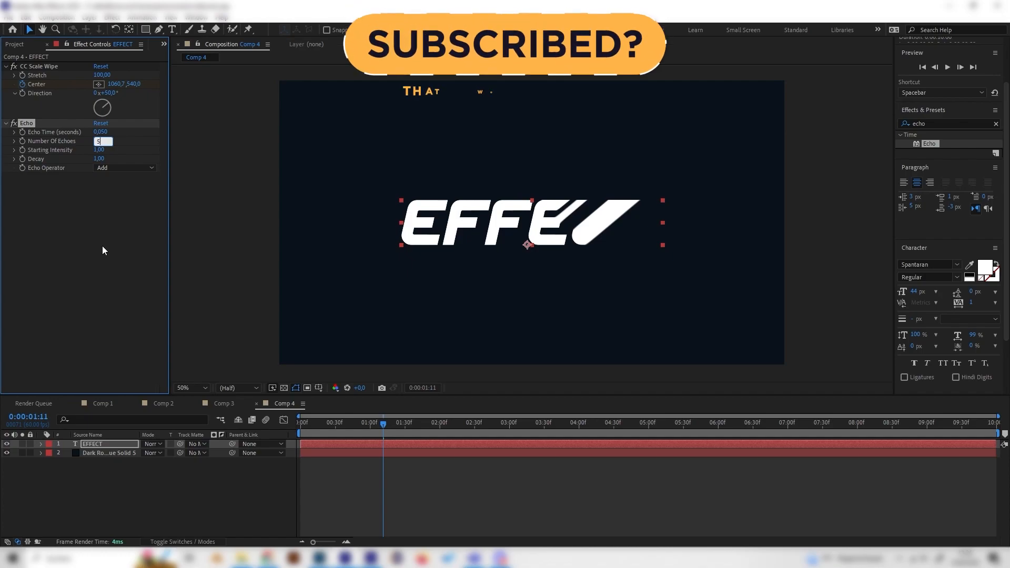
{"action": "key", "text": "BackSpace"}
{"action": "key", "text": "Return"}
{"action": "left_click", "coordinate": [99, 159]}
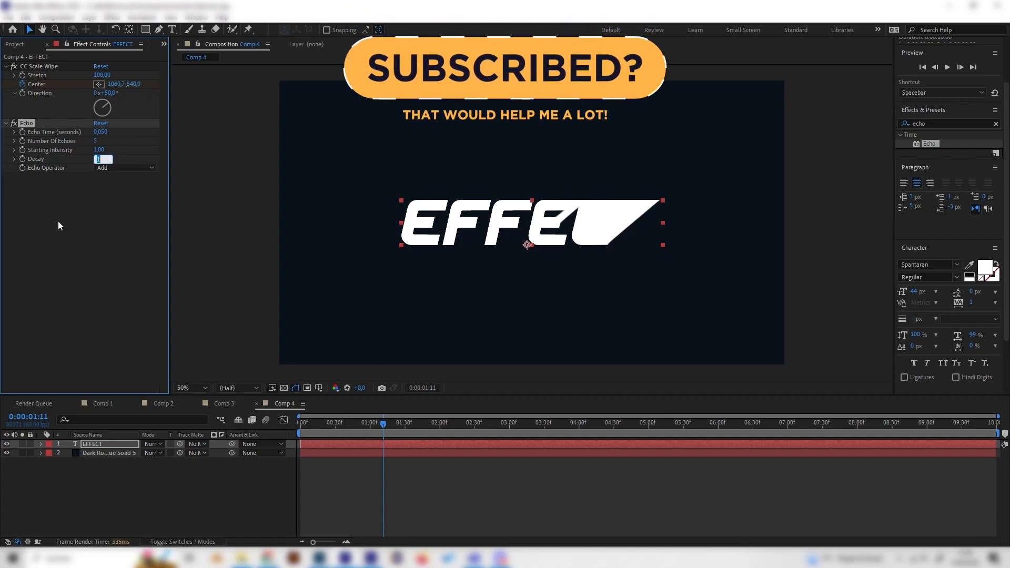
{"action": "type", "text": "0,5"}
{"action": "key", "text": "Return"}
- Preview the echoing scale wipe from the start of Comp 4
{"action": "key", "text": "Home"}
{"action": "key", "text": "space"}
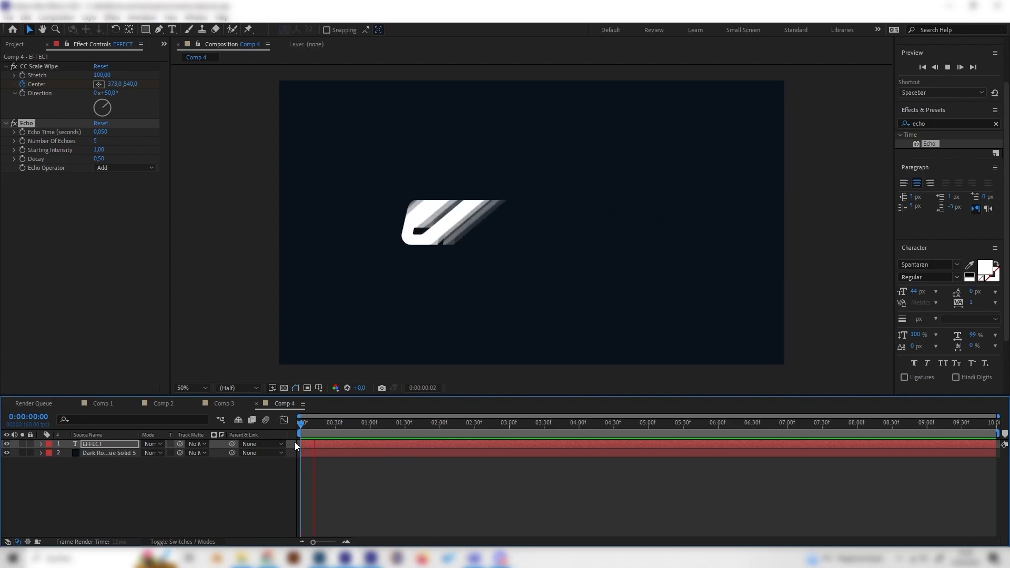
- Remove the Echo and CC Scale Wipe effects from the EFFECT layer
{"action": "left_click", "coordinate": [99, 445]}
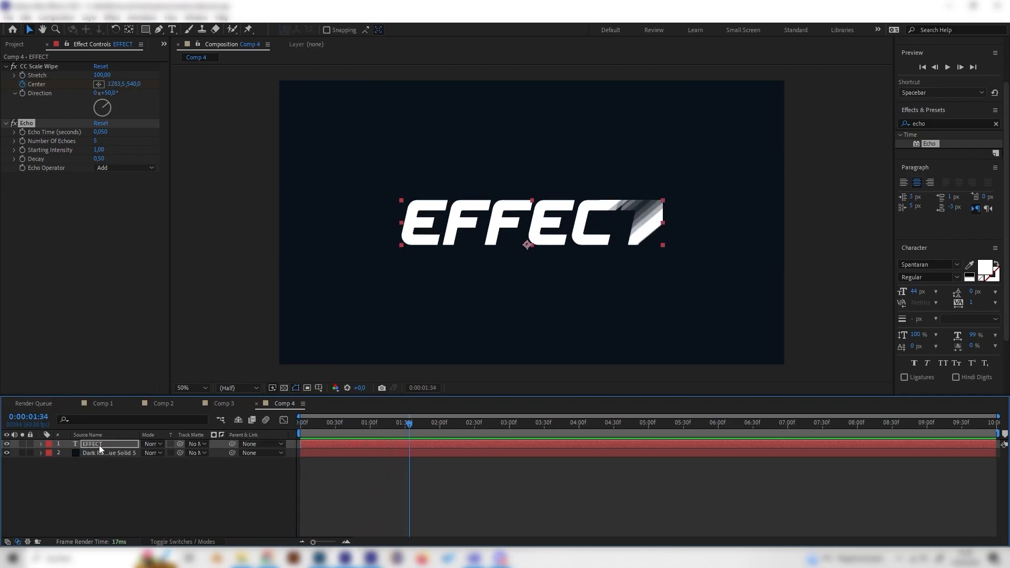
{"action": "key", "text": "Delete"}
{"action": "left_click", "coordinate": [28, 68]}
{"action": "key", "text": "Delete"}
- Play the light reveal in the last part of Comp 3 and examine the effect settings of its TITLE layer
{"action": "left_click", "coordinate": [224, 403]}
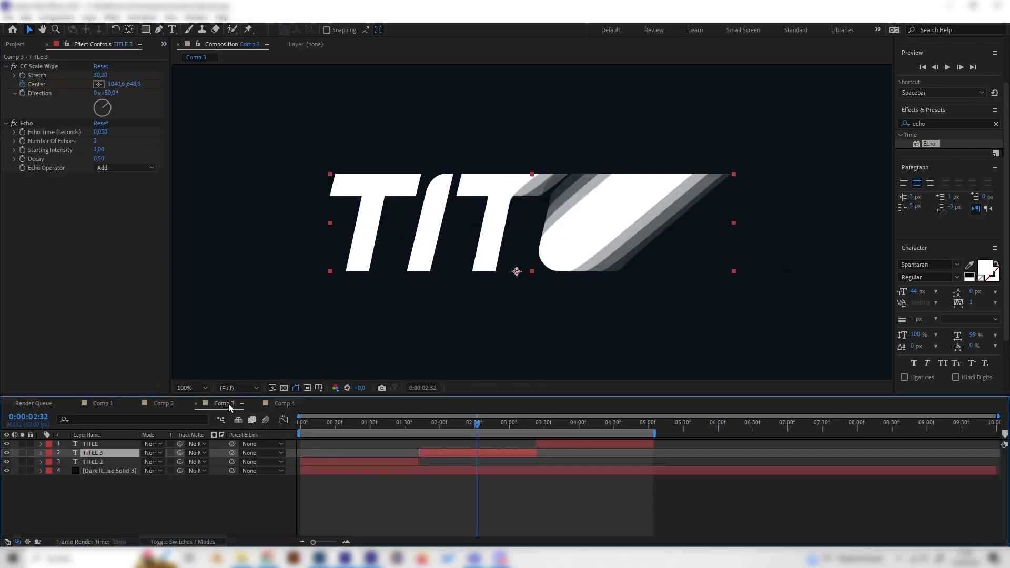
{"action": "left_click_drag", "start_coordinate": [476, 424], "coordinate": [589, 425]}
{"action": "scroll", "coordinate": [554, 302], "scroll_direction": "down", "scroll_amount": 1}
{"action": "scroll", "coordinate": [526, 310], "scroll_direction": "down", "scroll_amount": 1}
{"action": "left_click", "coordinate": [543, 425]}
{"action": "key", "text": "space"}
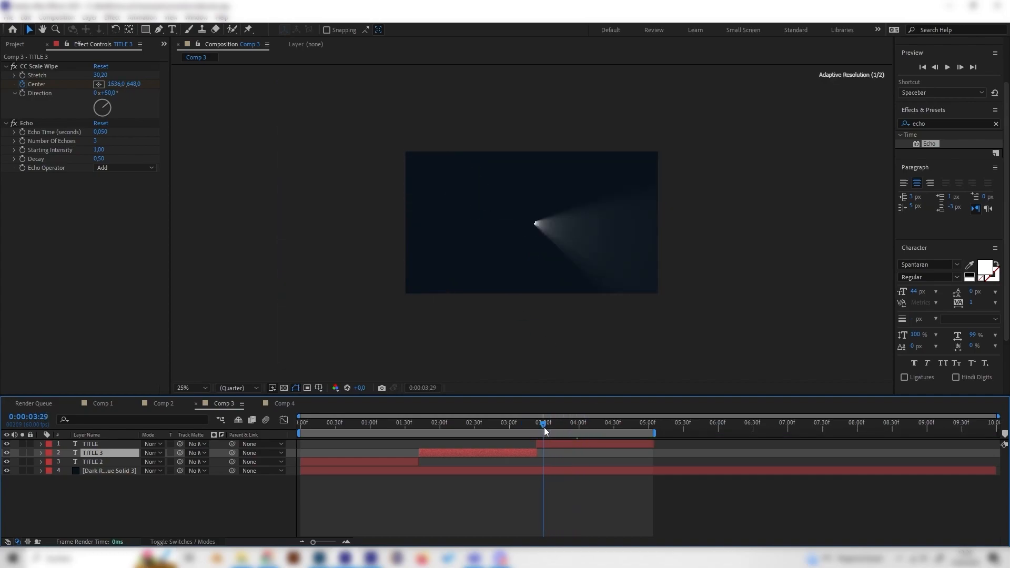
{"action": "left_click", "coordinate": [599, 424]}
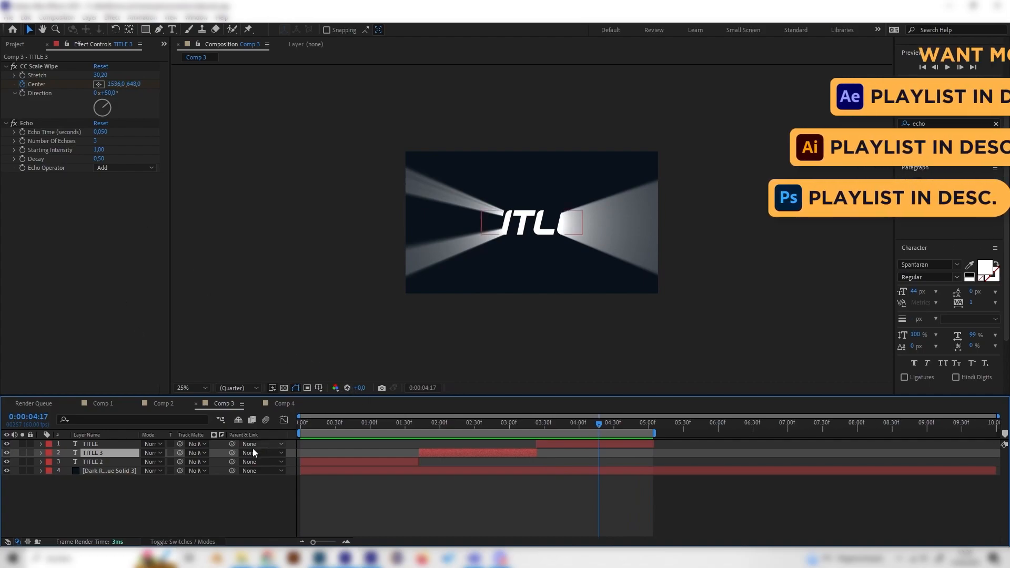
{"action": "left_click", "coordinate": [99, 445]}
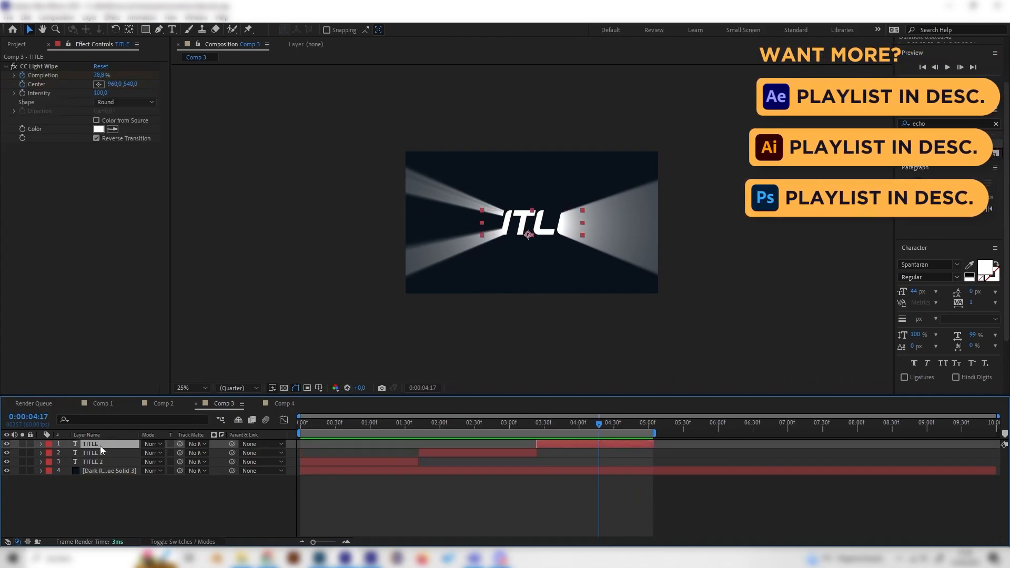
- Search the effects for "light" and apply CC Light Wipe to the EFFECT layer in Comp 4
{"action": "left_click", "coordinate": [285, 403]}
{"action": "left_click", "coordinate": [969, 124]}
{"action": "key", "text": "BackSpace"}
{"action": "key", "text": "BackSpace"}
{"action": "key", "text": "BackSpace"}
{"action": "key", "text": "BackSpace"}
{"action": "type", "text": "light"}
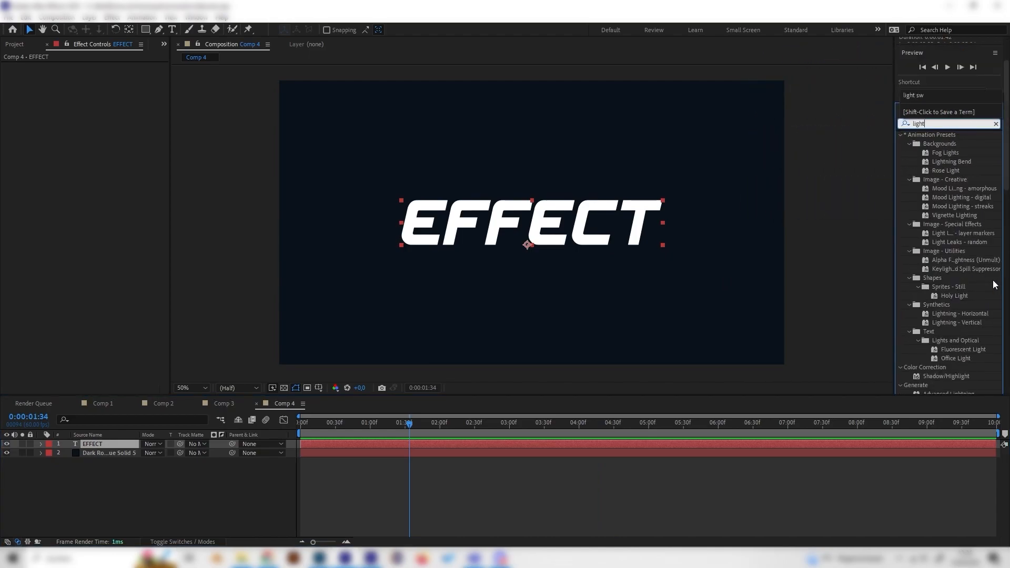
{"action": "scroll", "coordinate": [980, 301], "scroll_direction": "down", "scroll_amount": 6}
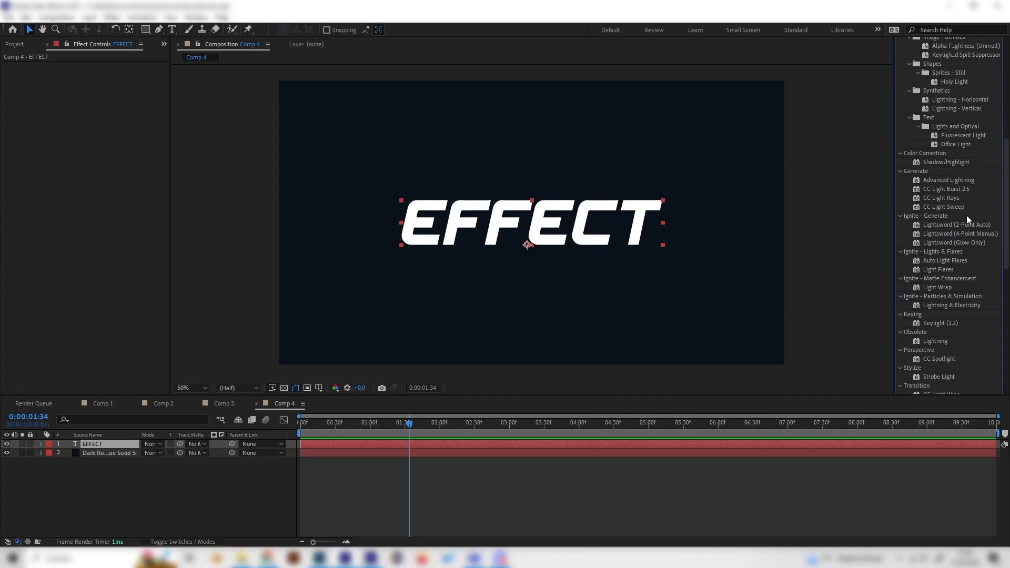
{"action": "scroll", "coordinate": [966, 273], "scroll_direction": "down", "scroll_amount": 2}
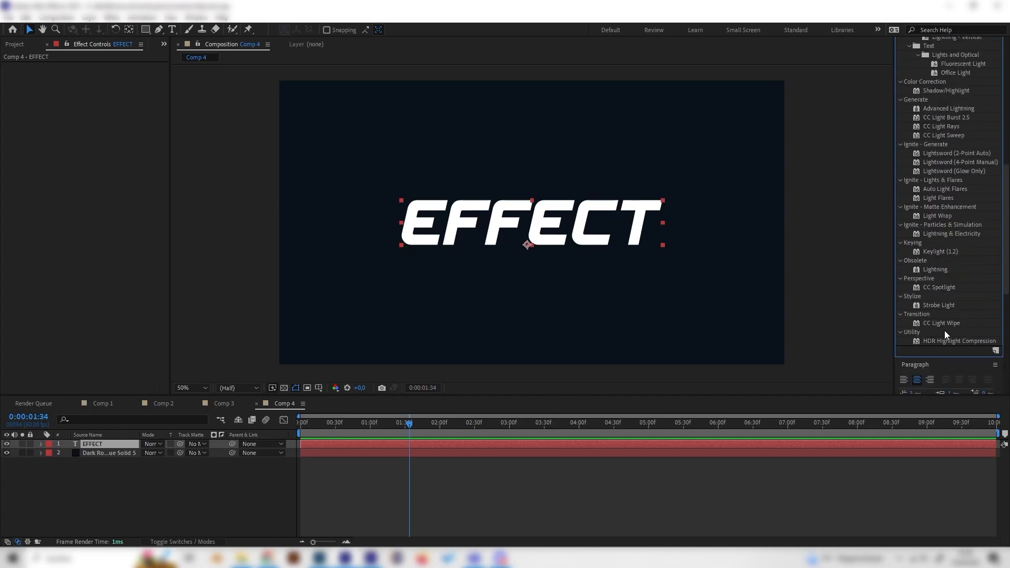
{"action": "left_click", "coordinate": [940, 324]}
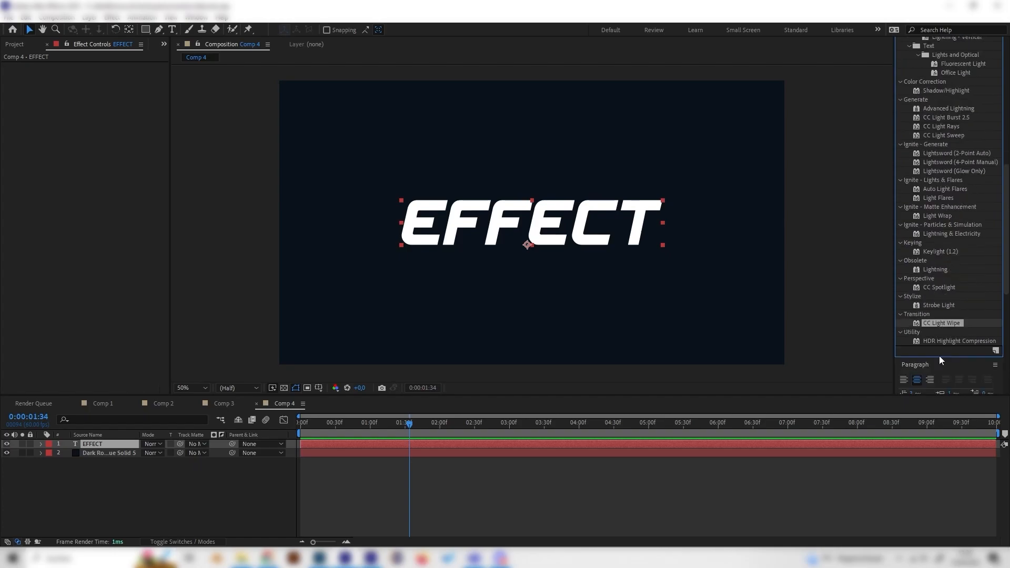
{"action": "double_click", "coordinate": [937, 323]}
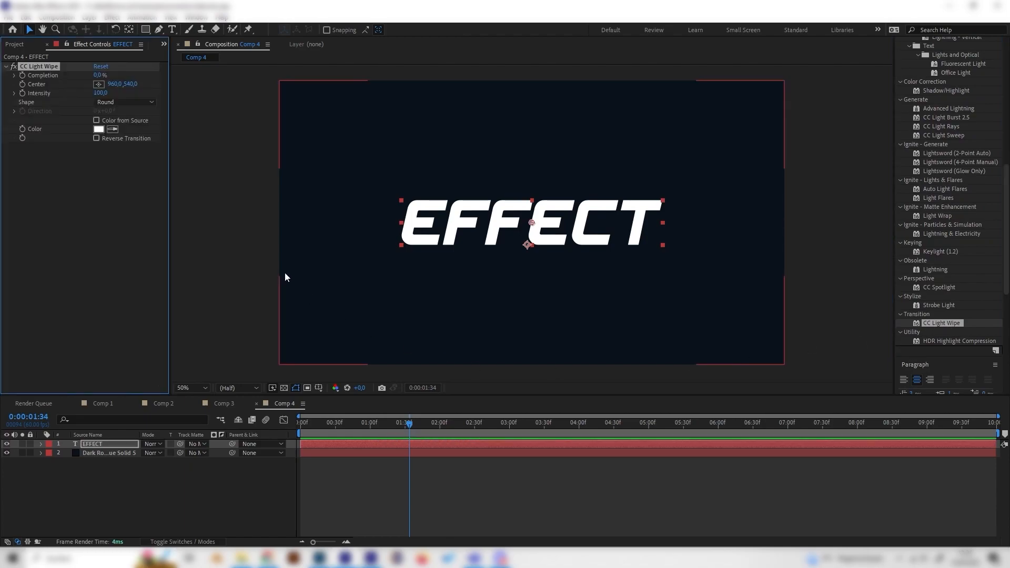
- Enable Reverse Transition on the CC Light Wipe and keyframe Completion at 100% at the start of the timeline
{"action": "left_click_drag", "start_coordinate": [97, 75], "coordinate": [82, 91]}
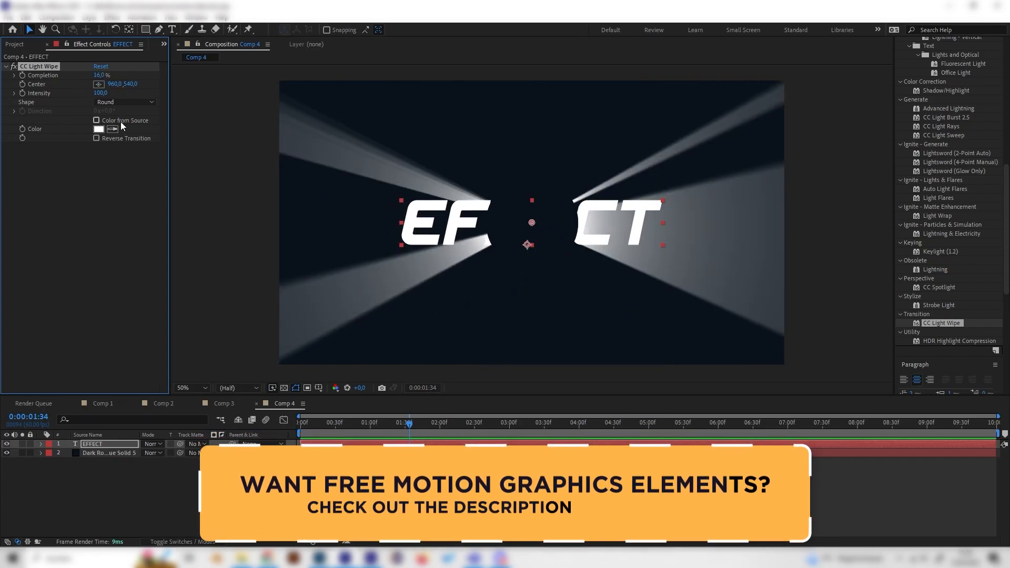
{"action": "left_click", "coordinate": [96, 137]}
{"action": "left_click_drag", "start_coordinate": [100, 75], "coordinate": [159, 75]}
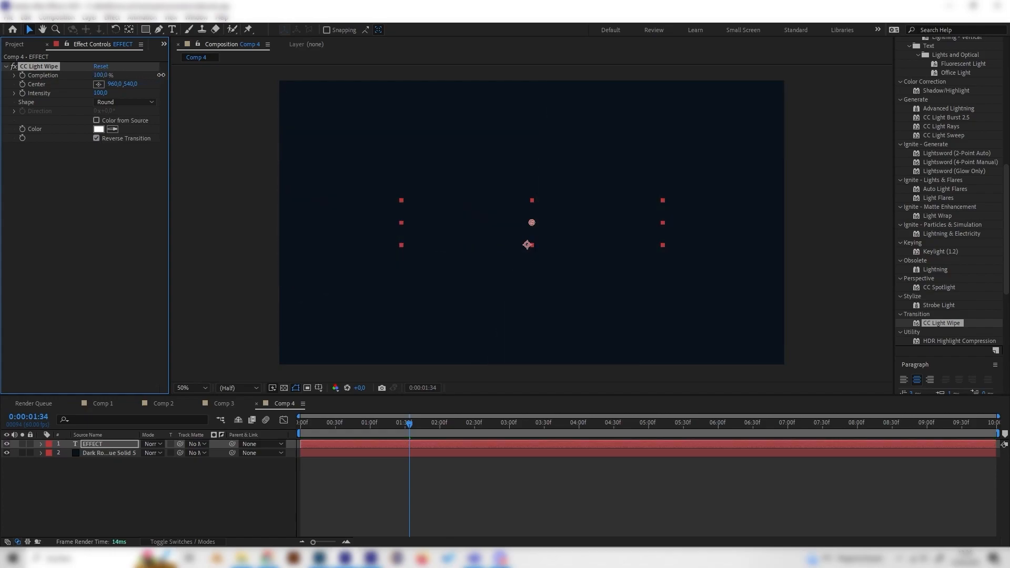
{"action": "left_click_drag", "start_coordinate": [321, 424], "coordinate": [247, 423]}
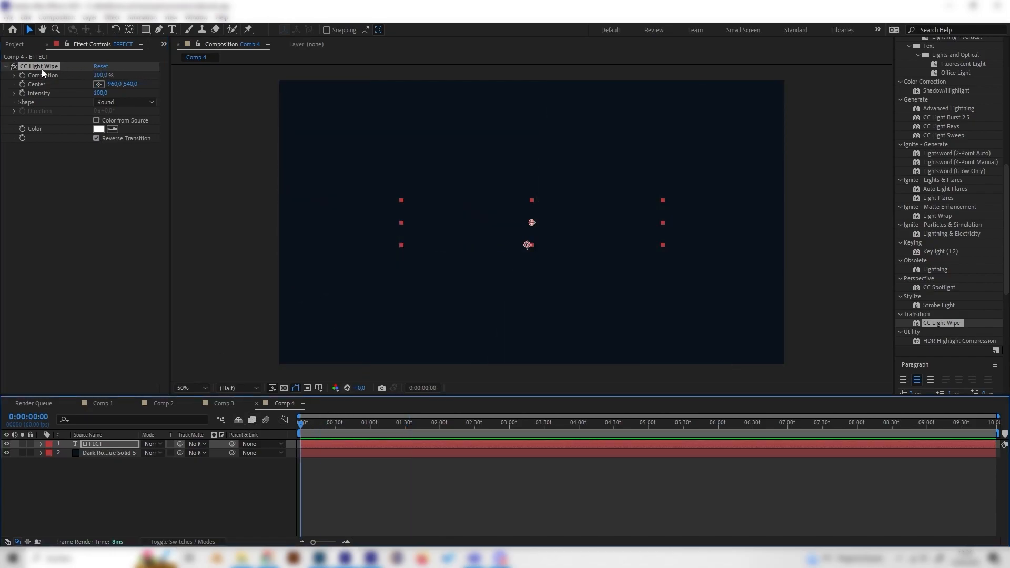
{"action": "left_click", "coordinate": [21, 77]}
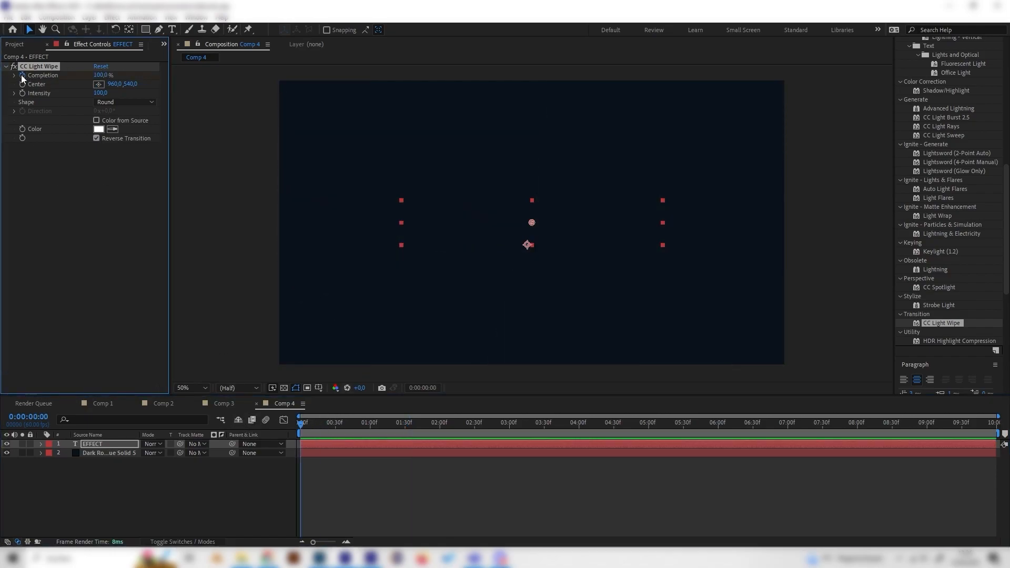
- Change the light wipe's Completion at about 2 seconds to add the second keyframe, and preview the reveal from the start
{"action": "left_click_drag", "start_coordinate": [381, 425], "coordinate": [441, 424]}
{"action": "mouse_move", "coordinate": [103, 78]}
{"action": "left_mouse_down"}
{"action": "mouse_move", "coordinate": [89, 94]}
{"action": "mouse_move", "coordinate": [99, 78]}
{"action": "left_mouse_up"}
{"action": "right_click", "coordinate": [107, 78]}
{"action": "left_click", "coordinate": [70, 201]}
{"action": "key", "text": "space"}
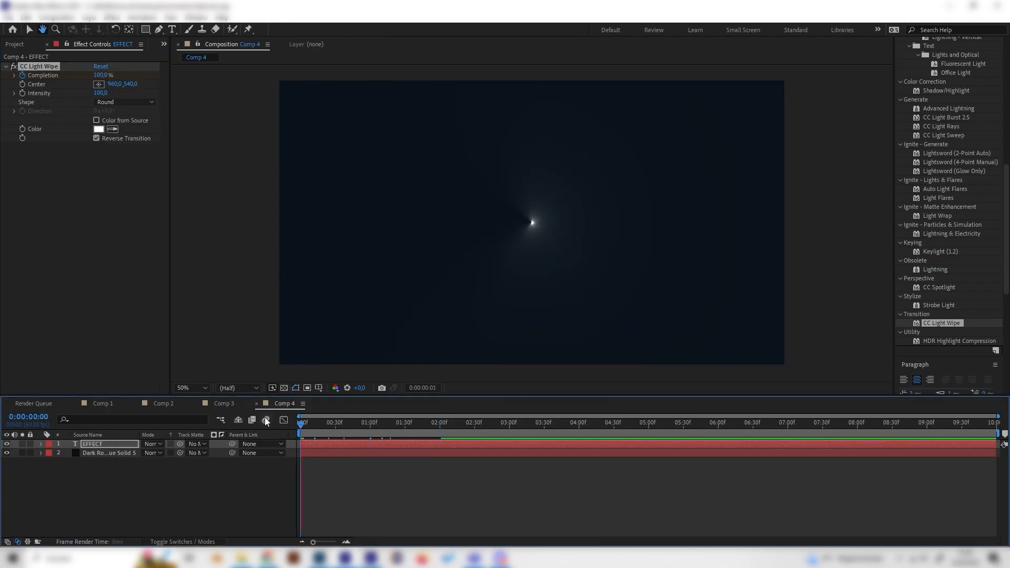